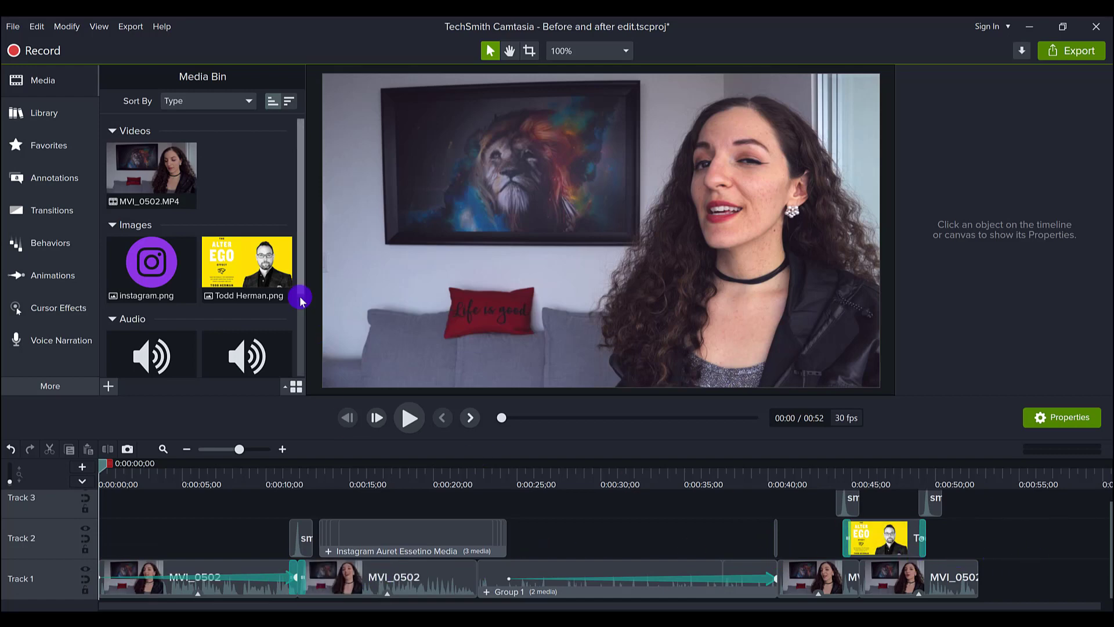
- Place MVI_0502.MP4 from the media bin on Track 1 after the existing clips, starting at about 0:00:54;25
left_click(124, 161)
left_click_drag(670, 348, 1017, 580)
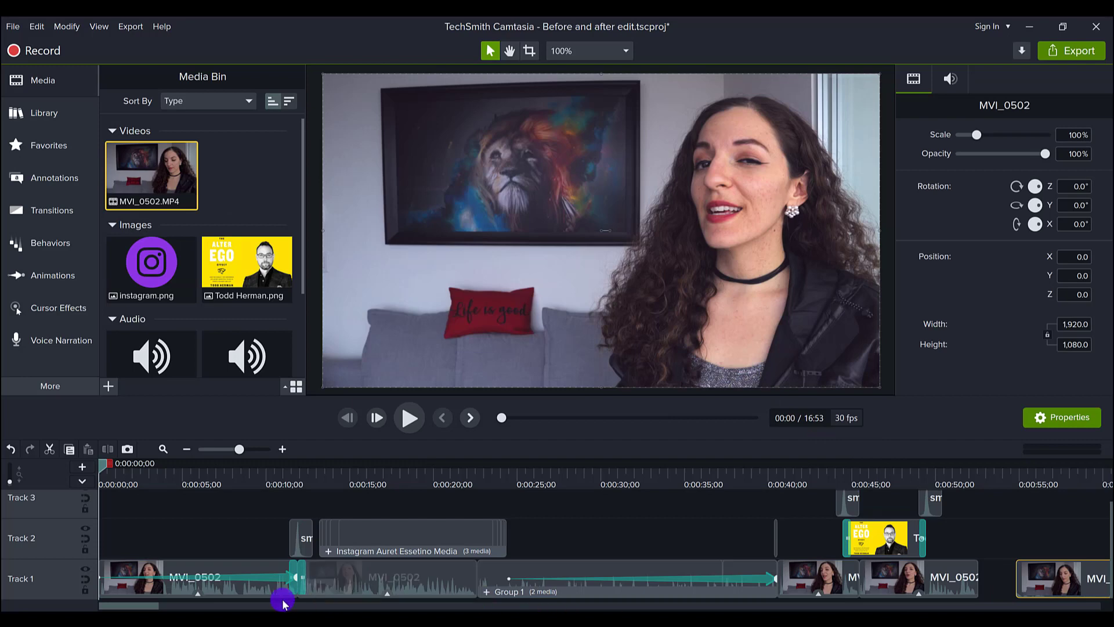
- Inspect the unedited clip's audio waveform along Track 1, comparing its speech and silent gaps with the edited clips
left_click_drag(135, 607, 218, 607)
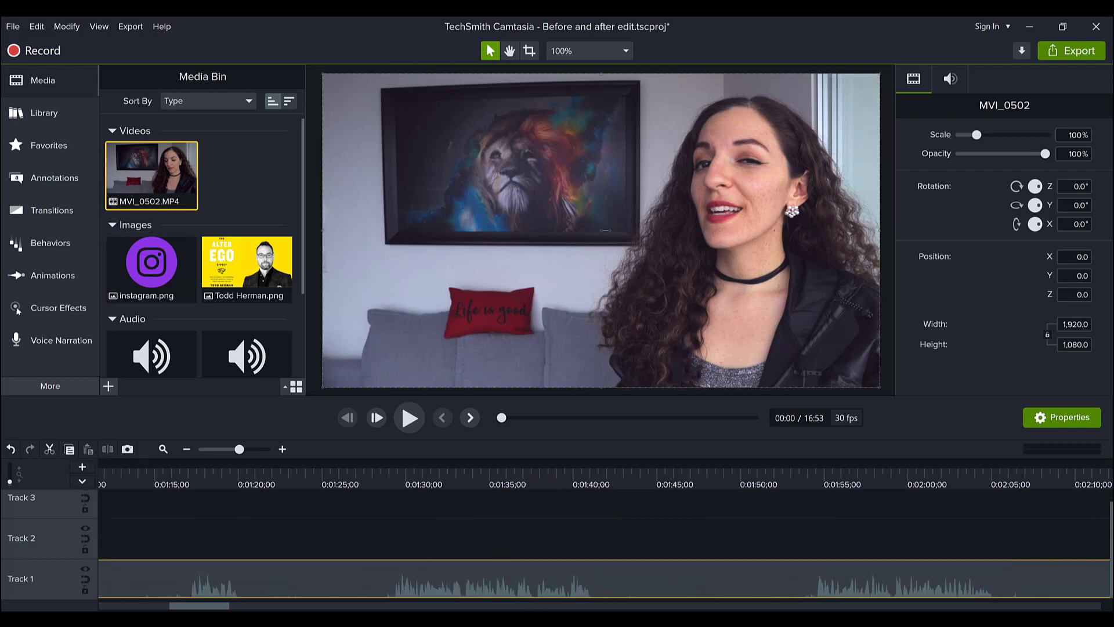
scroll(320, 602, "up", 5)
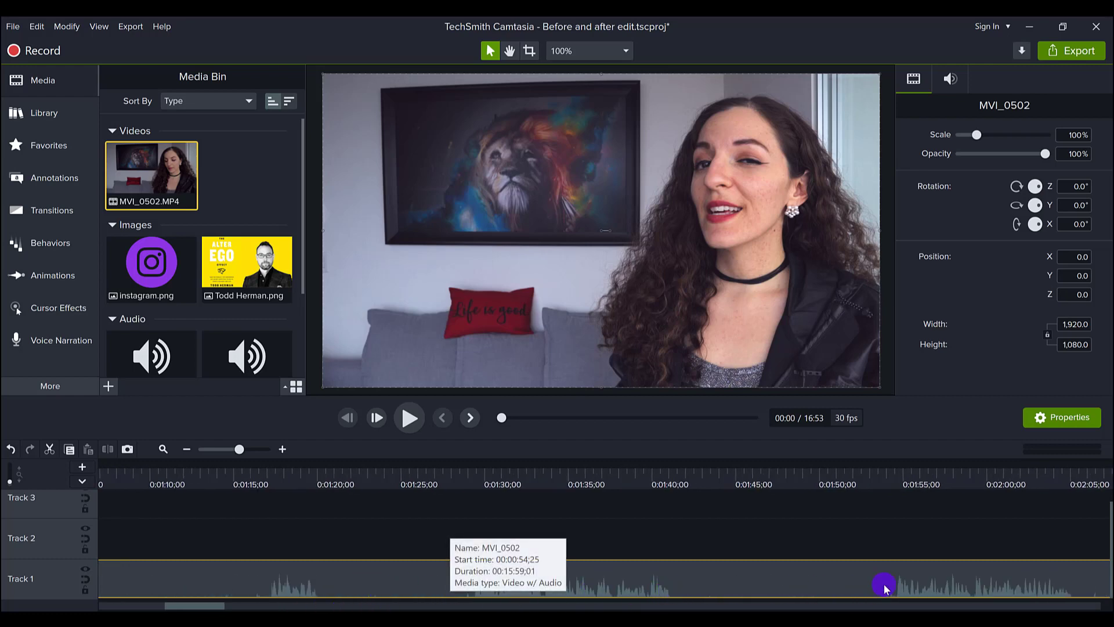
left_click_drag(245, 606, 2, 592)
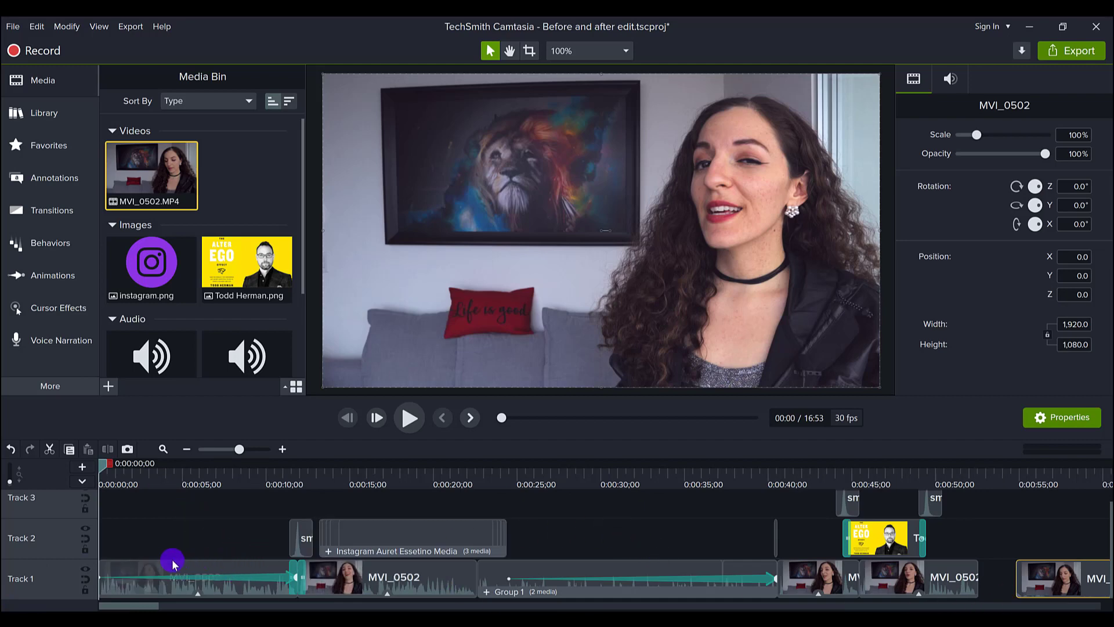
left_click_drag(125, 605, 173, 610)
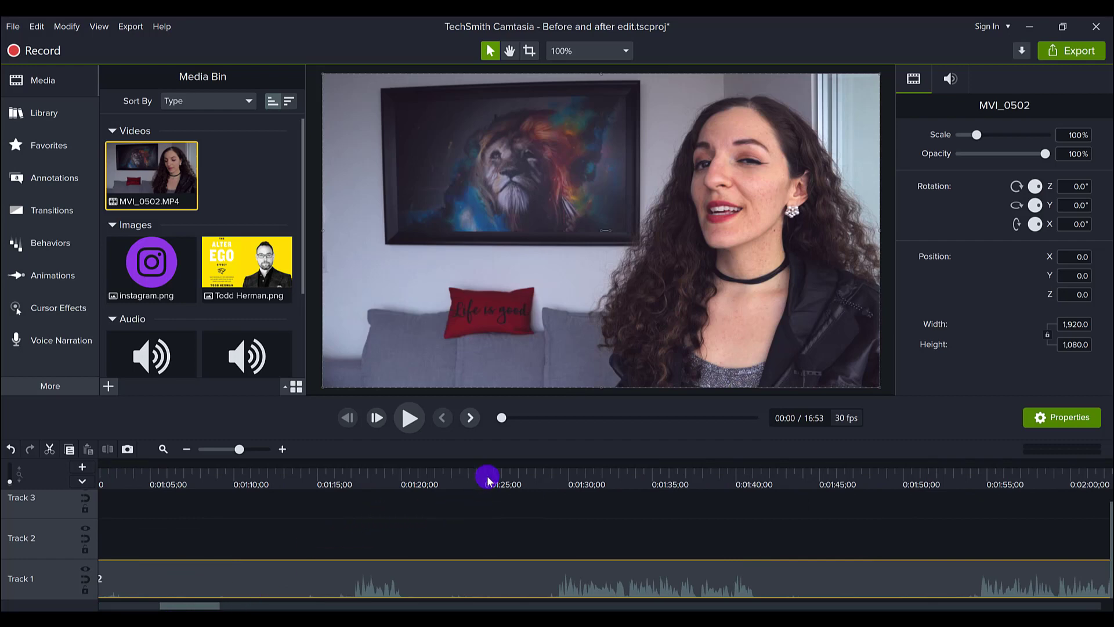
left_click_drag(343, 476, 500, 532)
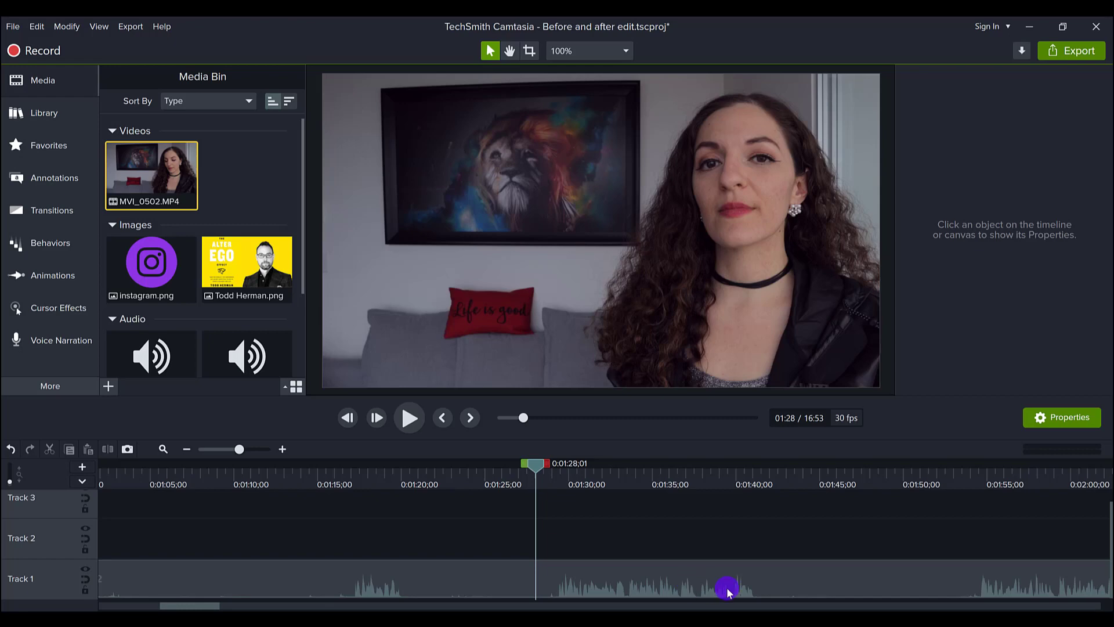
left_click_drag(202, 606, 312, 607)
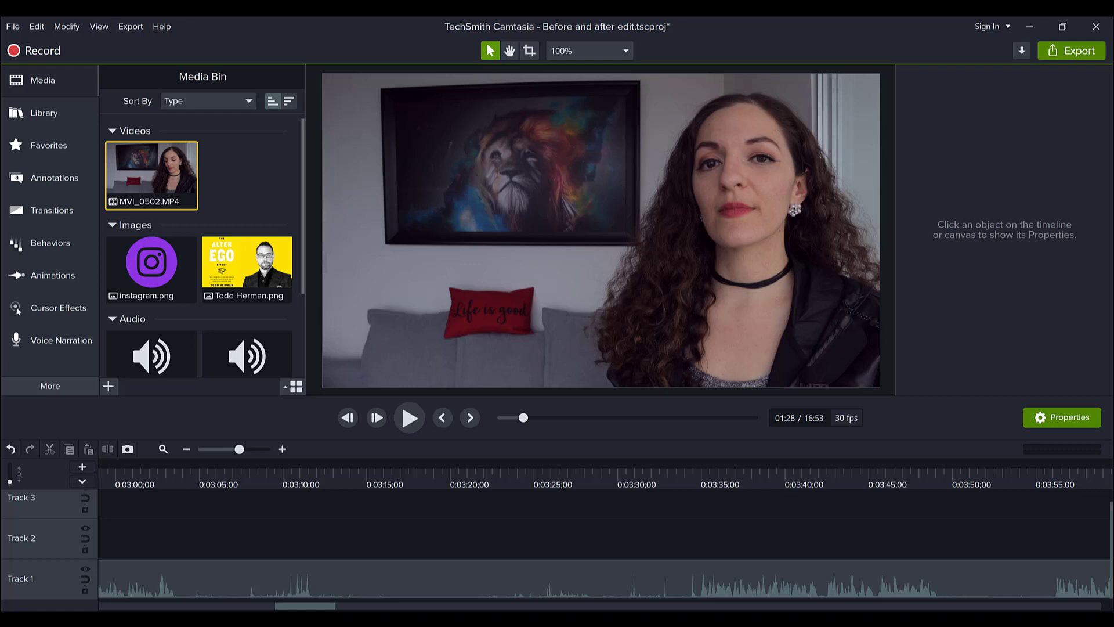
- Play the unedited clip from about 0:01:17 and again from just before 0:01:40 to review its first spoken passages
scroll(361, 475, "left", 10)
left_click(360, 474)
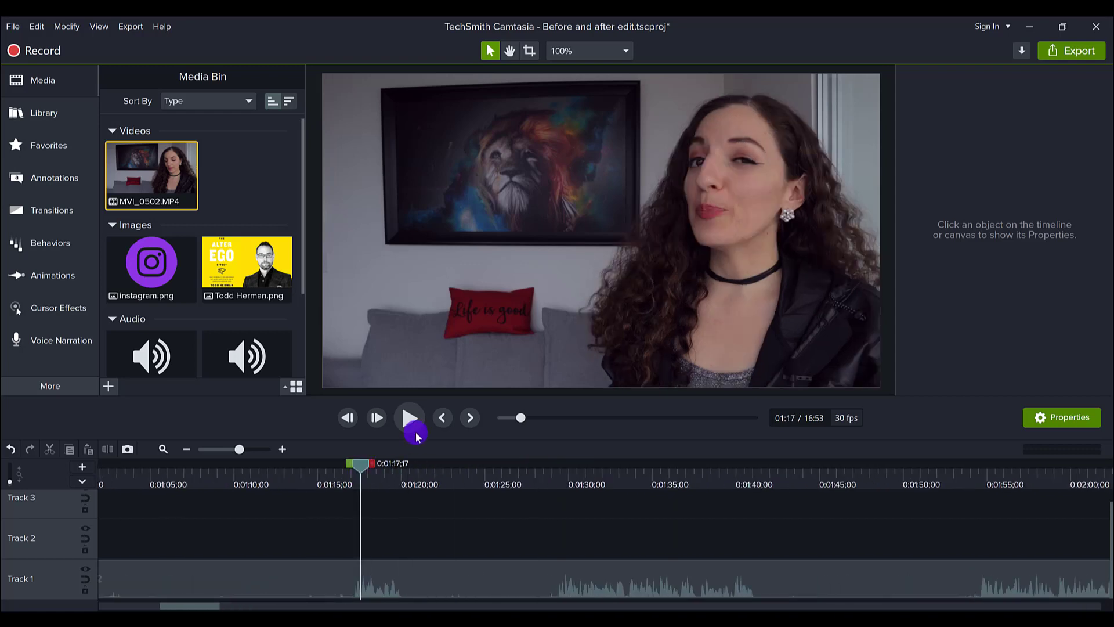
left_click(409, 417)
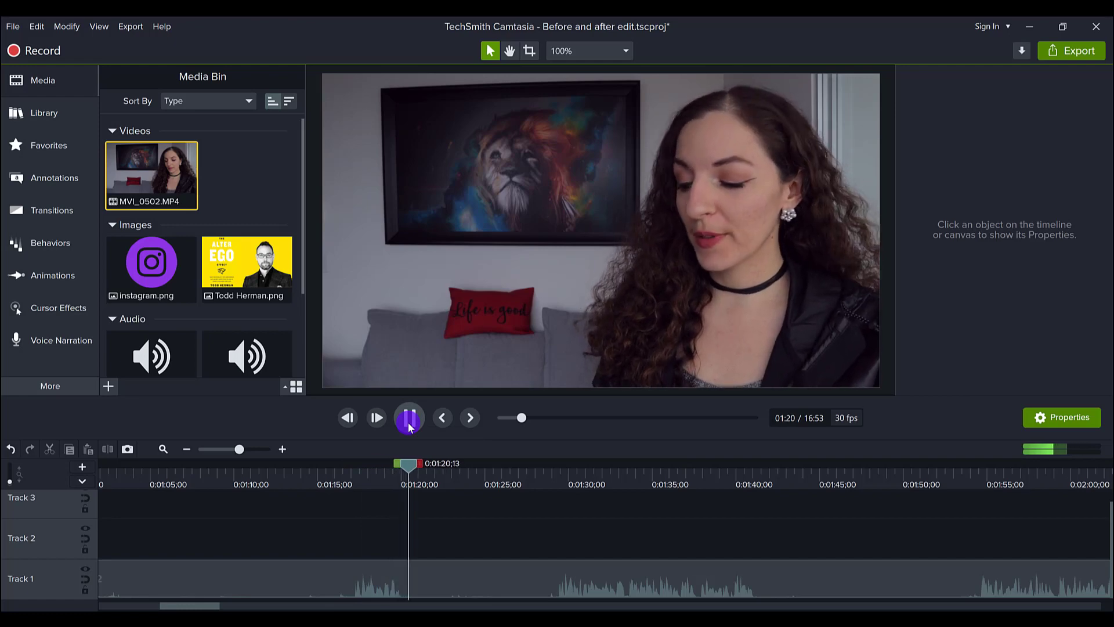
left_click(409, 423)
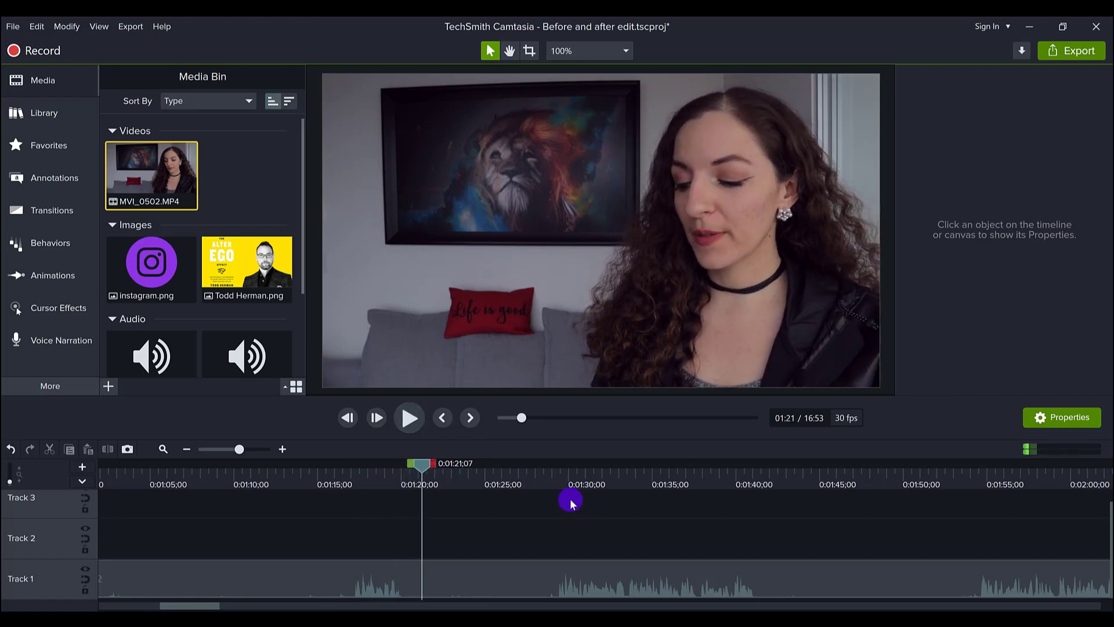
left_click(554, 475)
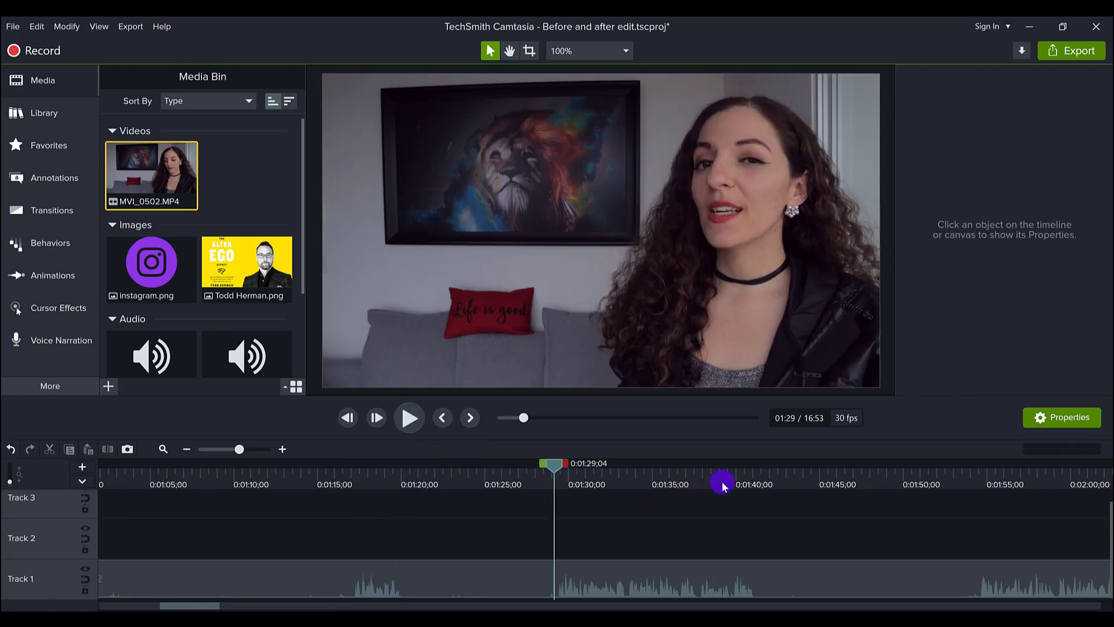
left_click_drag(723, 482, 710, 481)
left_click(410, 418)
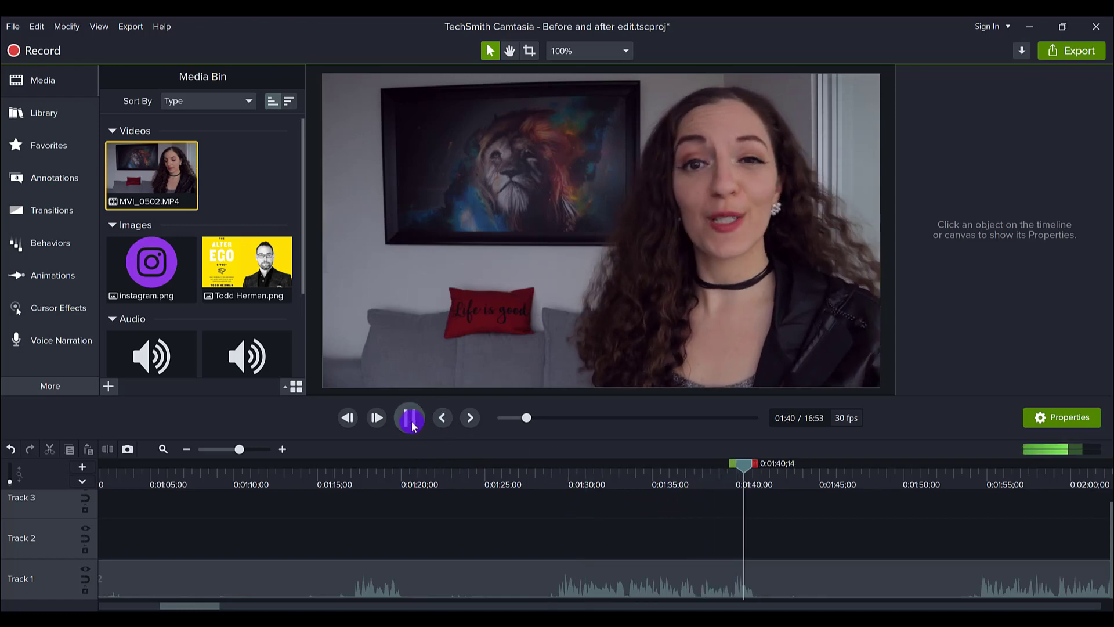
left_click(411, 423)
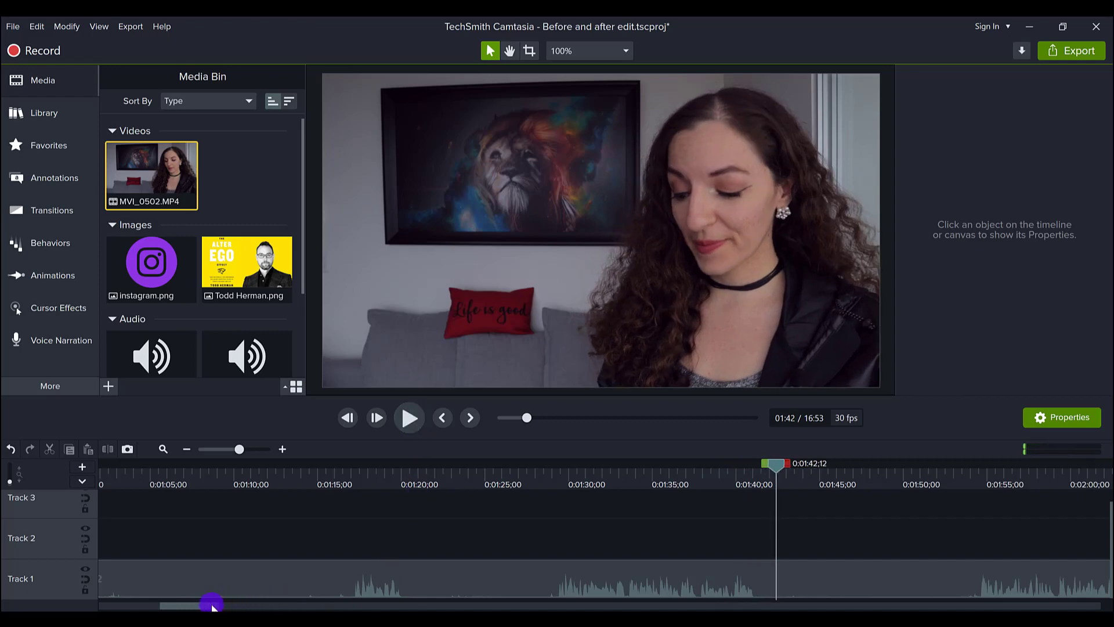
- Compare the edited clips at the start of the timeline with the unedited clip's waveform
left_click_drag(212, 606, 148, 603)
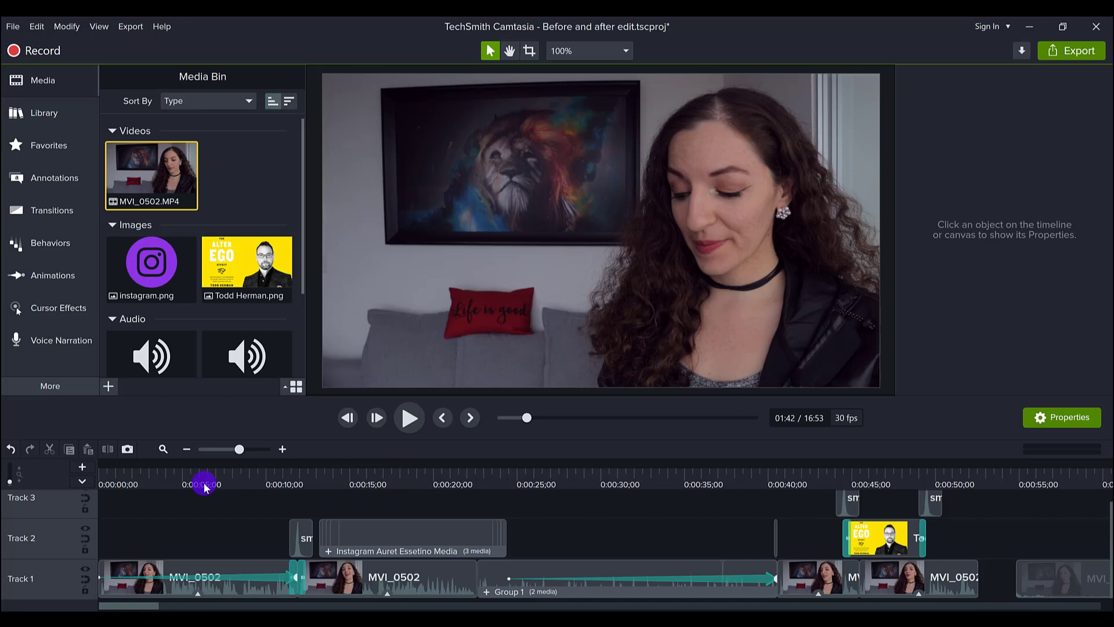
left_click_drag(125, 606, 199, 607)
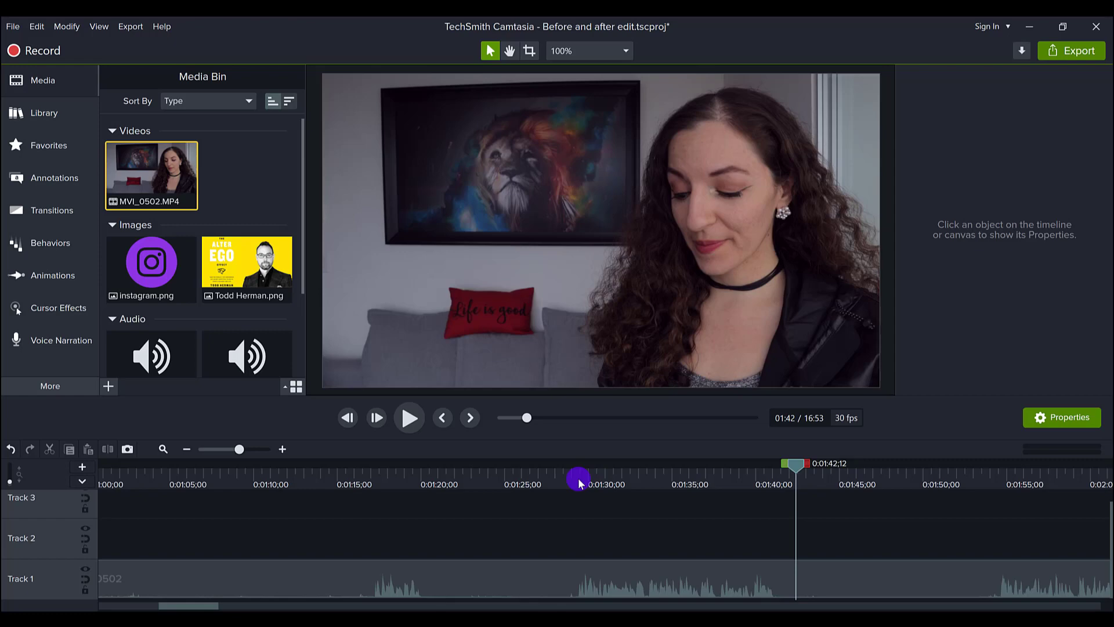
left_click_drag(186, 605, 126, 604)
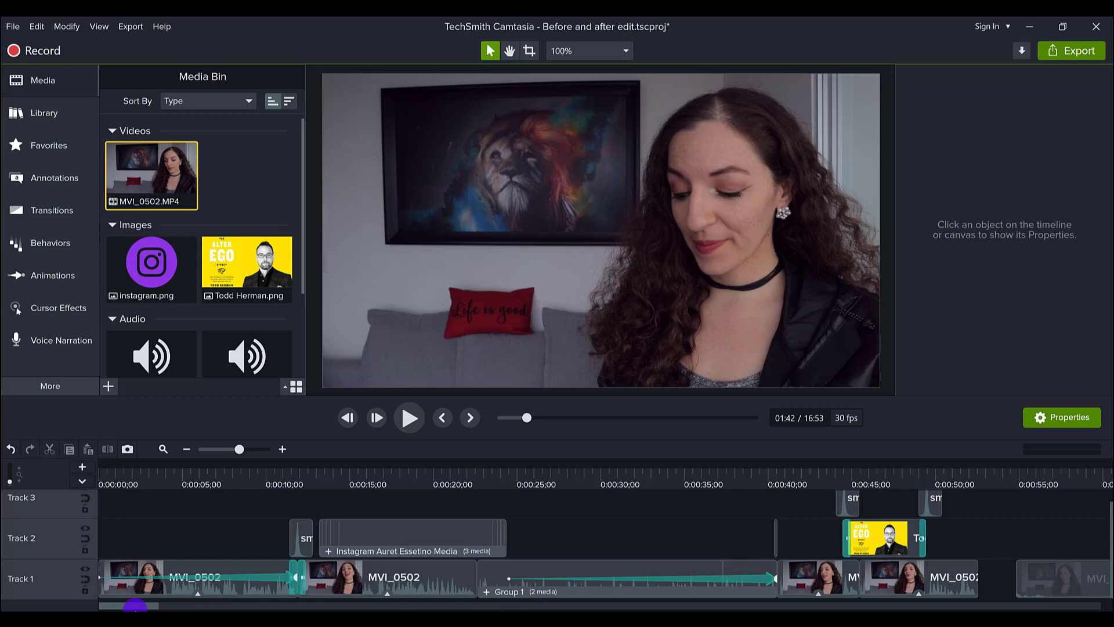
- Scrub through the unedited clip's spoken passages and silent gaps between about 0:01:17 and 0:01:55
left_click_drag(135, 606, 196, 607)
left_click_drag(378, 477, 412, 480)
left_click_drag(576, 489, 872, 442)
left_click_drag(995, 469, 812, 492)
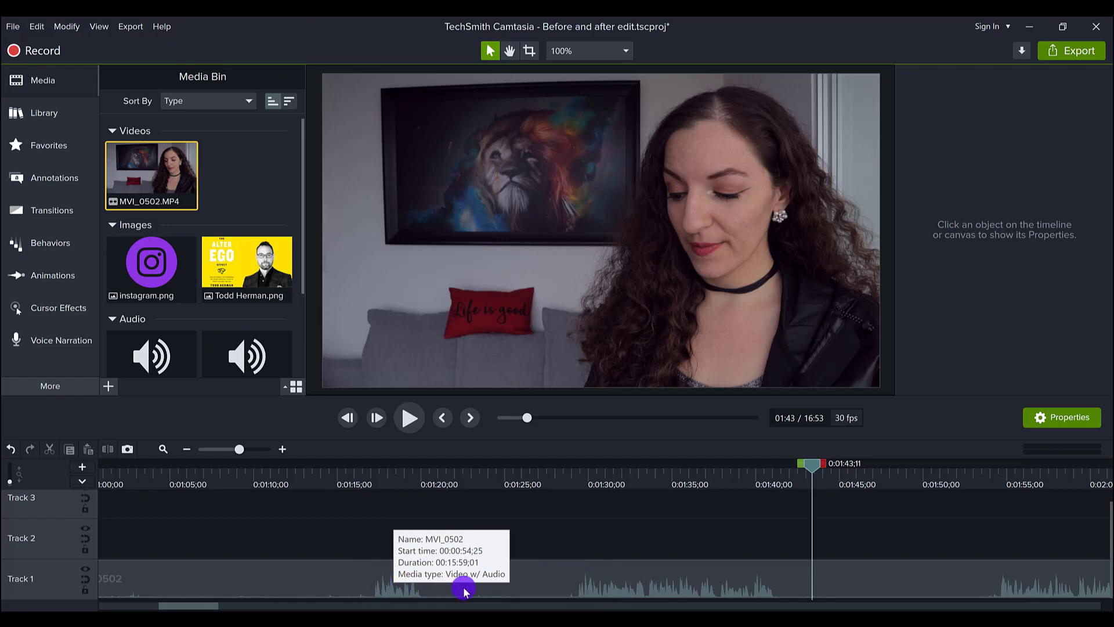
left_click(579, 483)
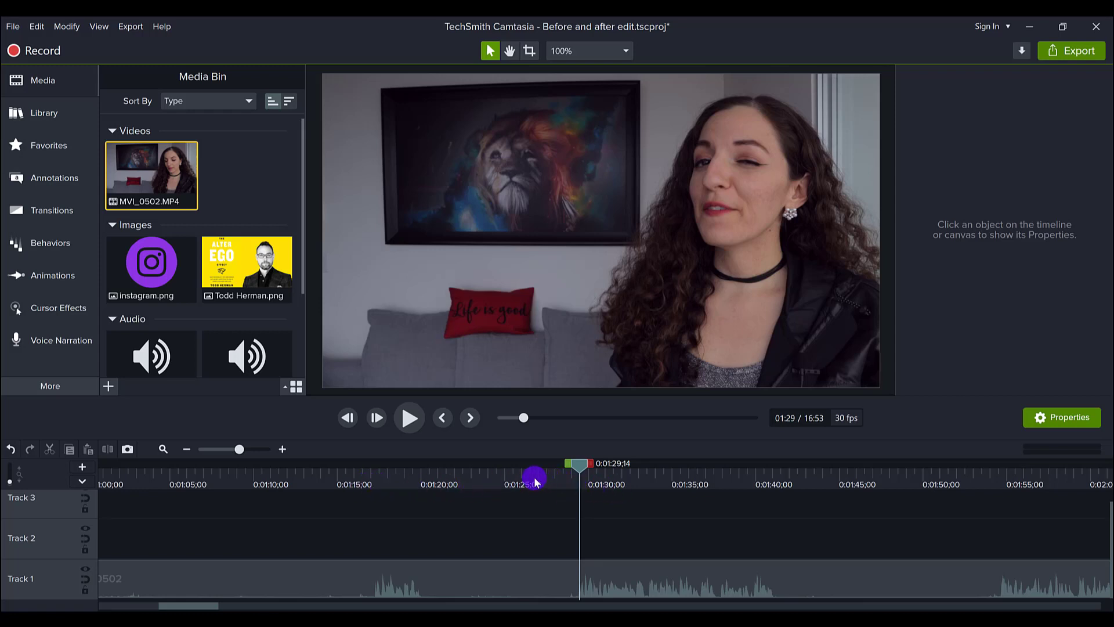
left_click_drag(377, 467, 410, 484)
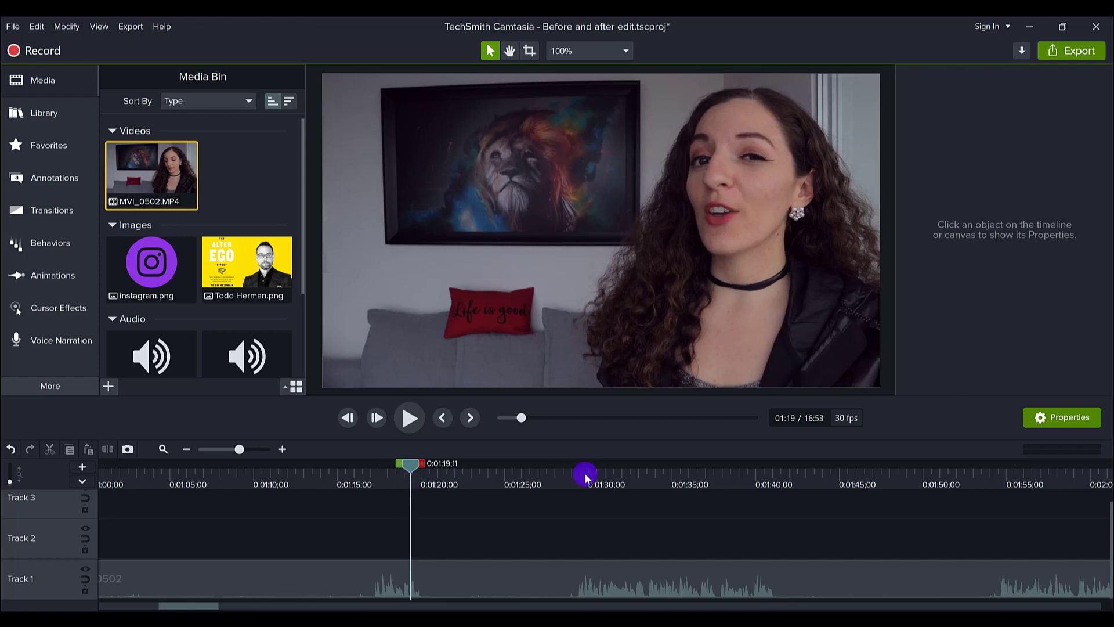
left_click_drag(582, 476, 555, 491)
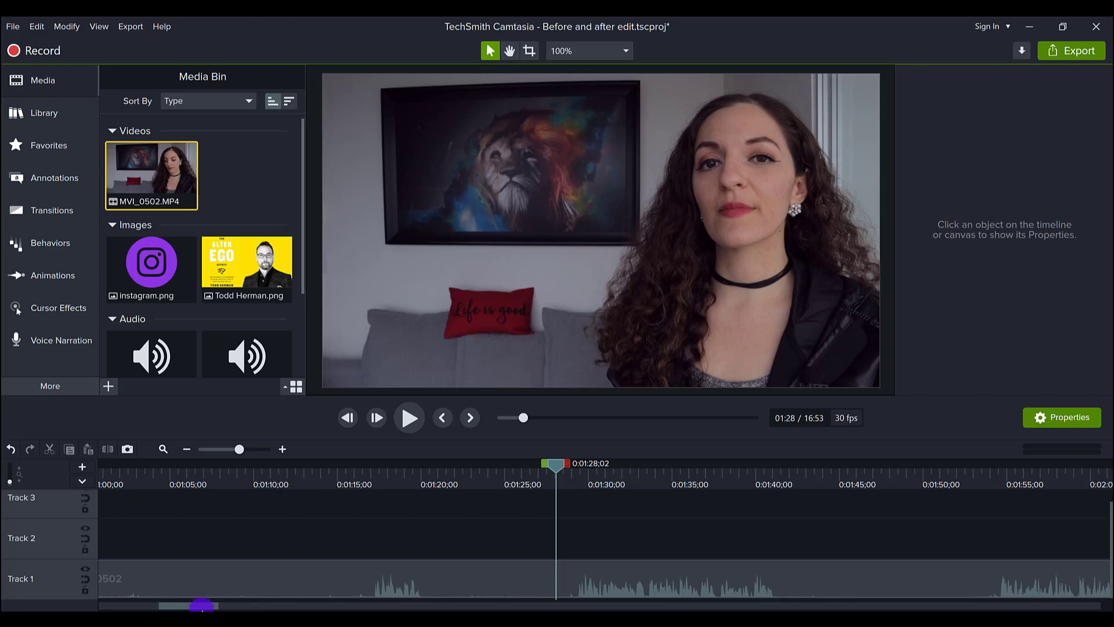
- Select the unedited MVI_0502 clip, set the playhead to about 0:01:29, and apply the favorited Noise Removal effect
left_click_drag(205, 606, 186, 603)
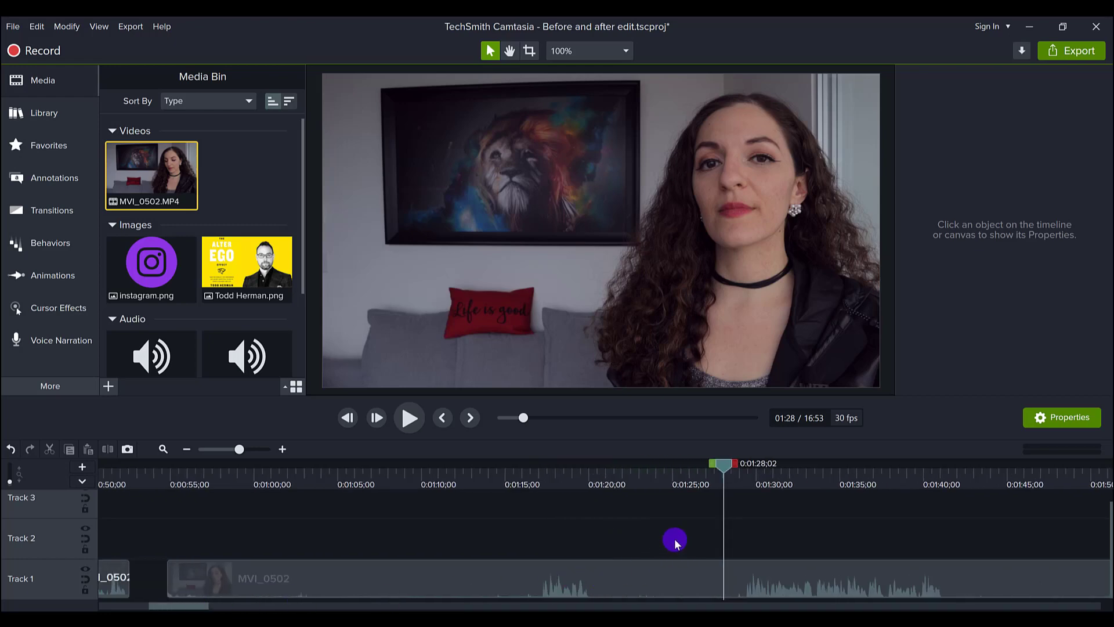
left_click(682, 579)
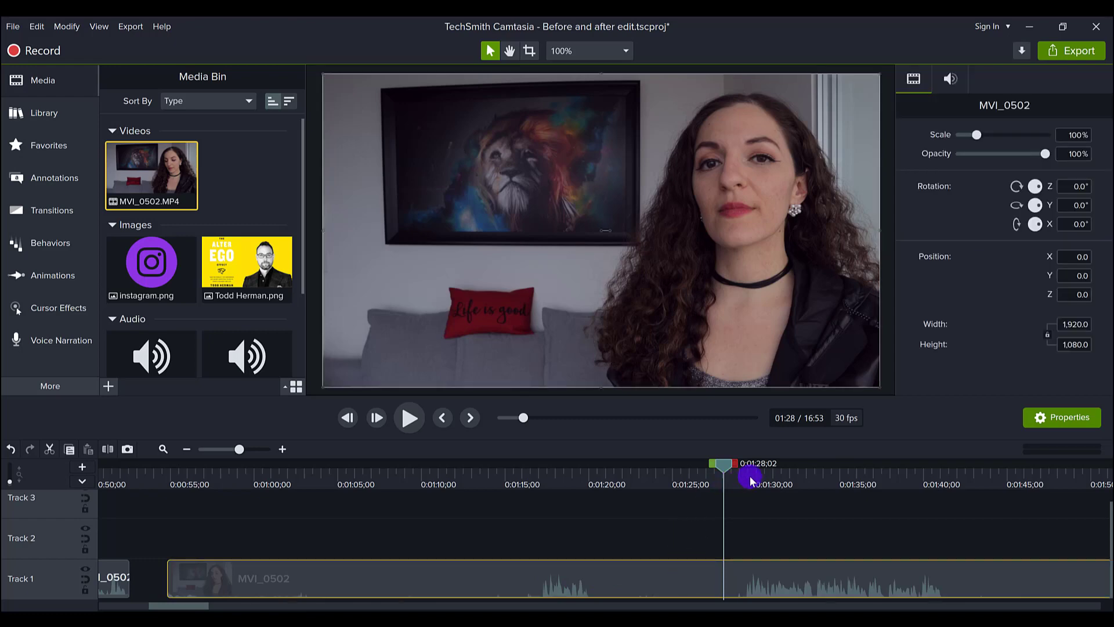
mouse_move(743, 475)
left_mouse_down()
mouse_move(767, 476)
mouse_move(727, 478)
mouse_move(743, 478)
left_mouse_up()
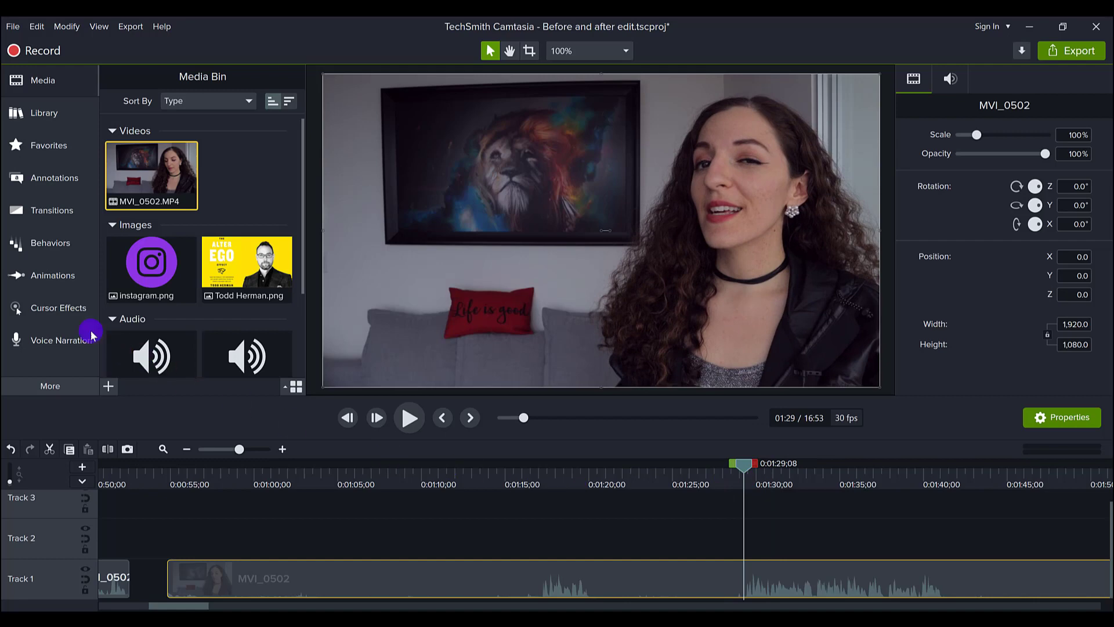
left_click(26, 145)
scroll(247, 249, "down", 5)
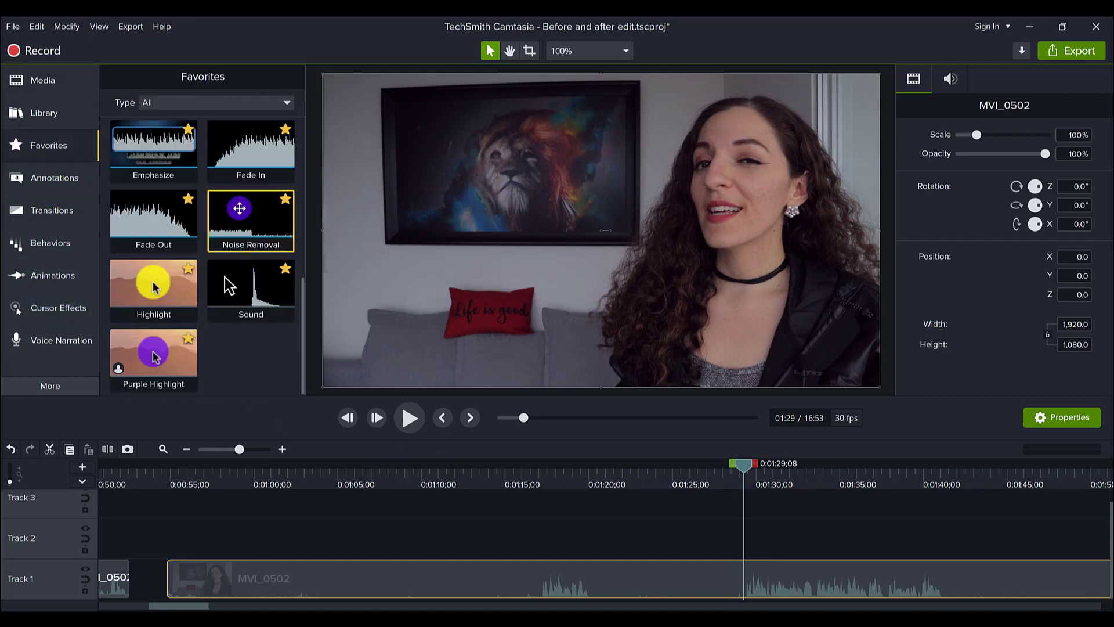
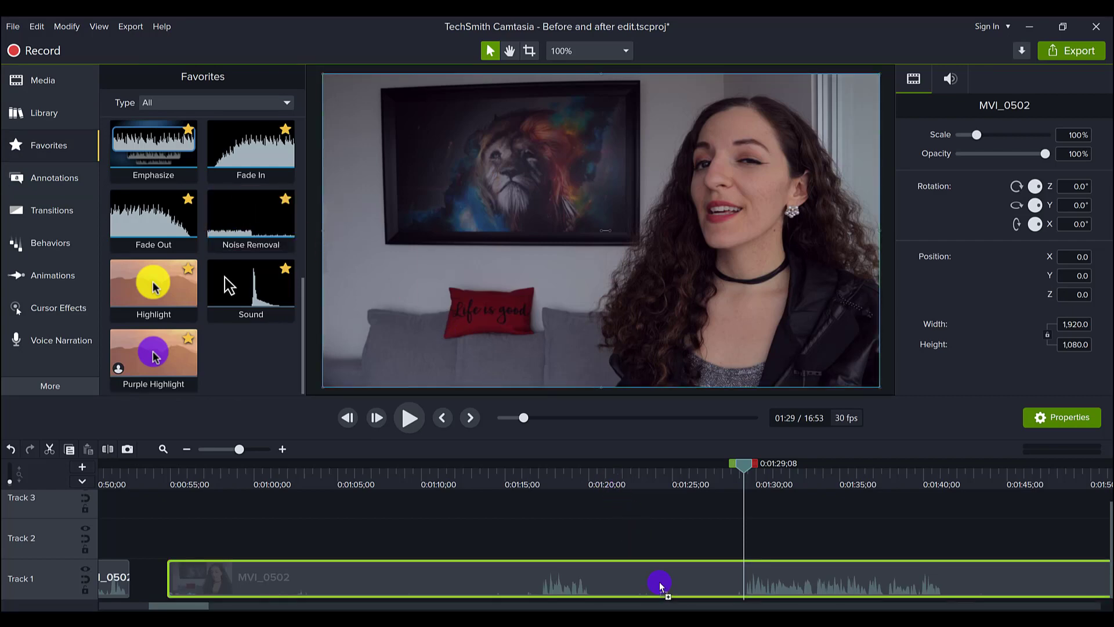
- Apply the Color LUT effect with Enhance Contrast (Default) to the unedited clip and set its intensity to 62%
scroll(254, 284, "up", 2)
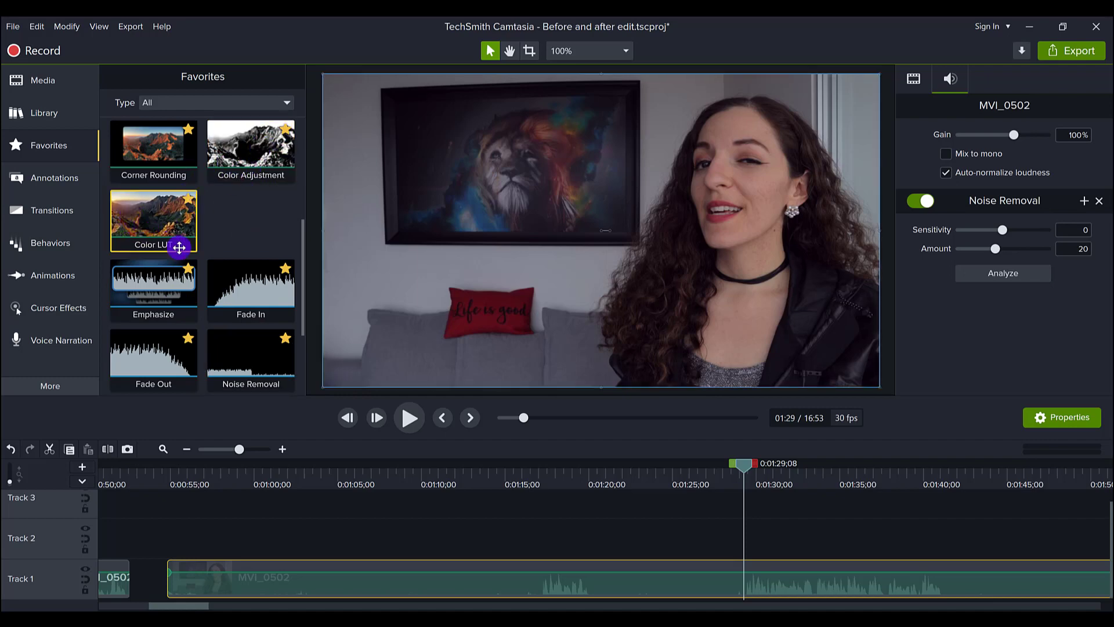
left_click_drag(178, 248, 644, 574)
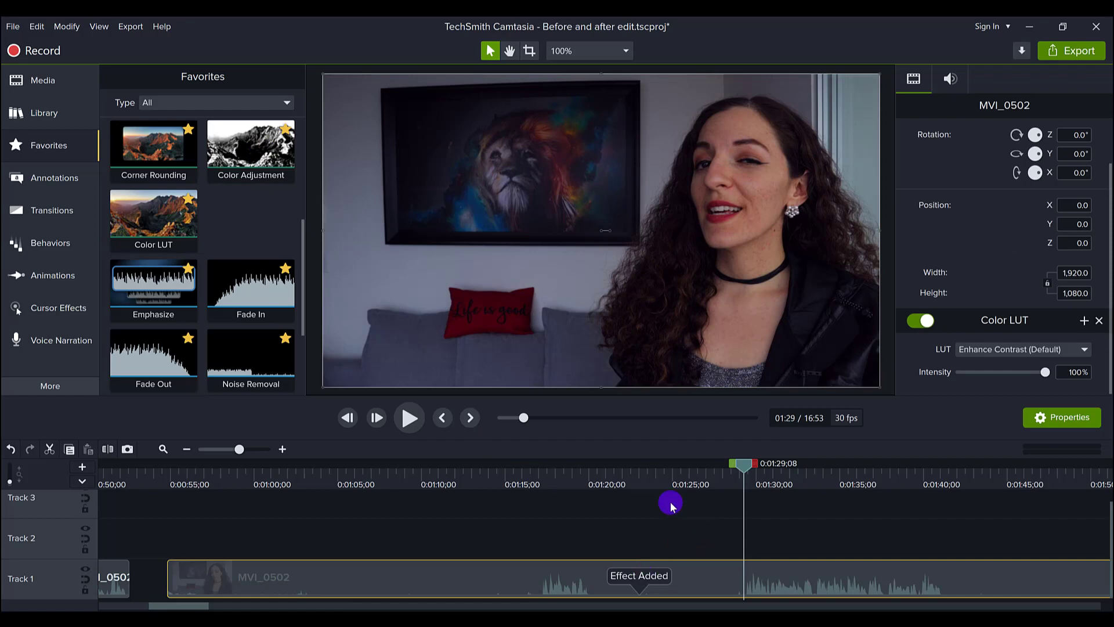
left_click_drag(1045, 372, 1011, 379)
- Apply the Color Adjustment effect to the unedited clip and set brightness to 25, contrast to 49 and saturation to -2
left_click(392, 384)
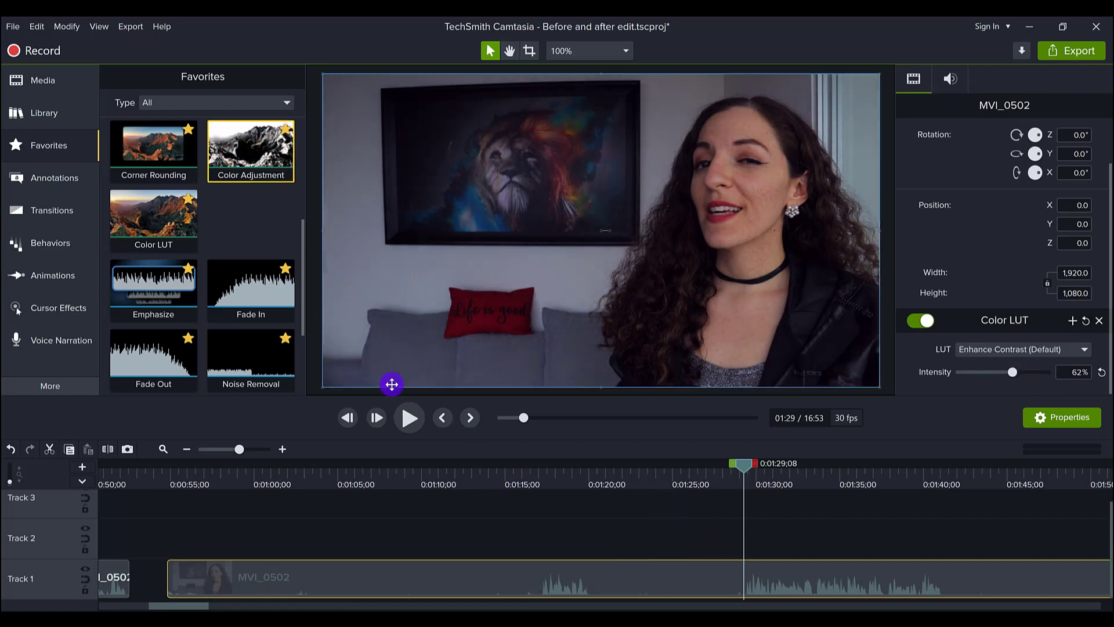
left_click_drag(392, 383, 509, 575)
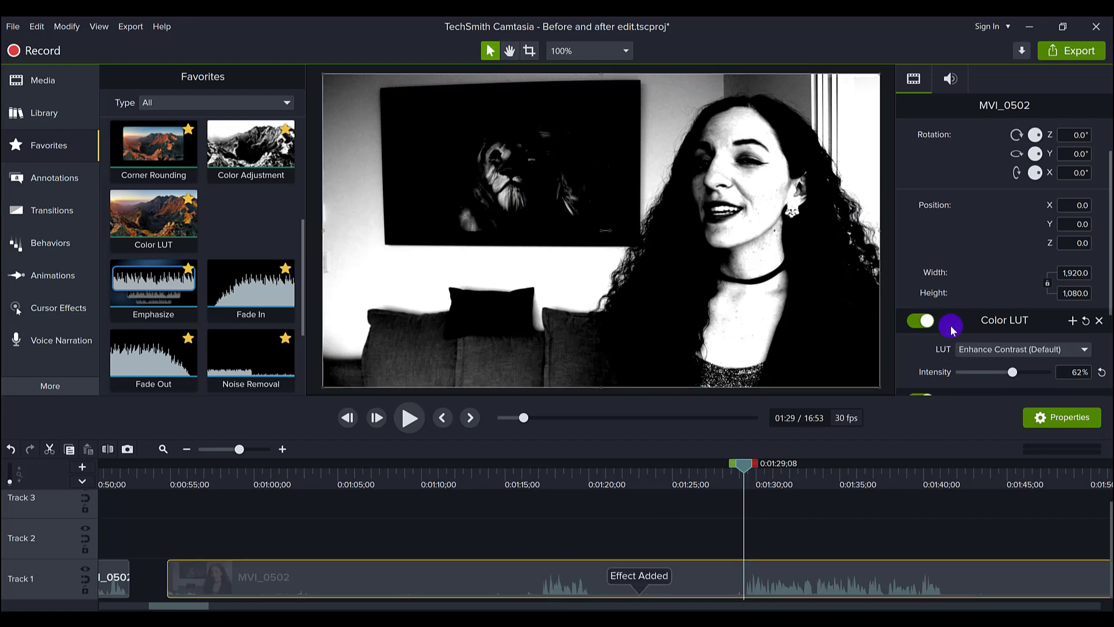
scroll(952, 329, "down", 3)
left_click_drag(964, 316, 1003, 334)
left_click_drag(1030, 296, 989, 320)
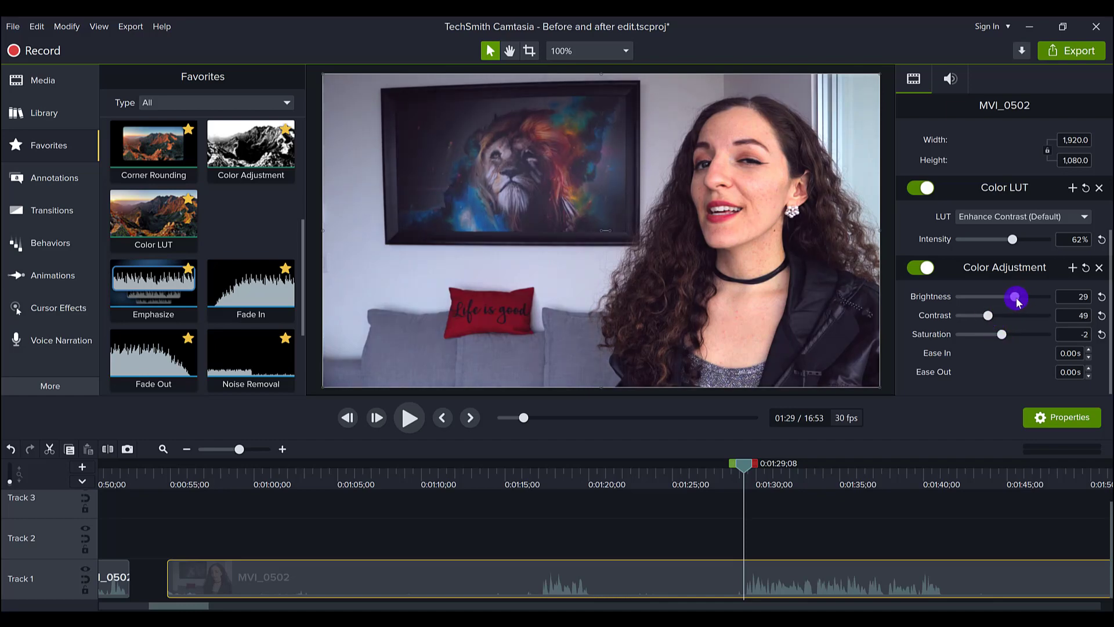
left_click_drag(1017, 299, 1016, 303)
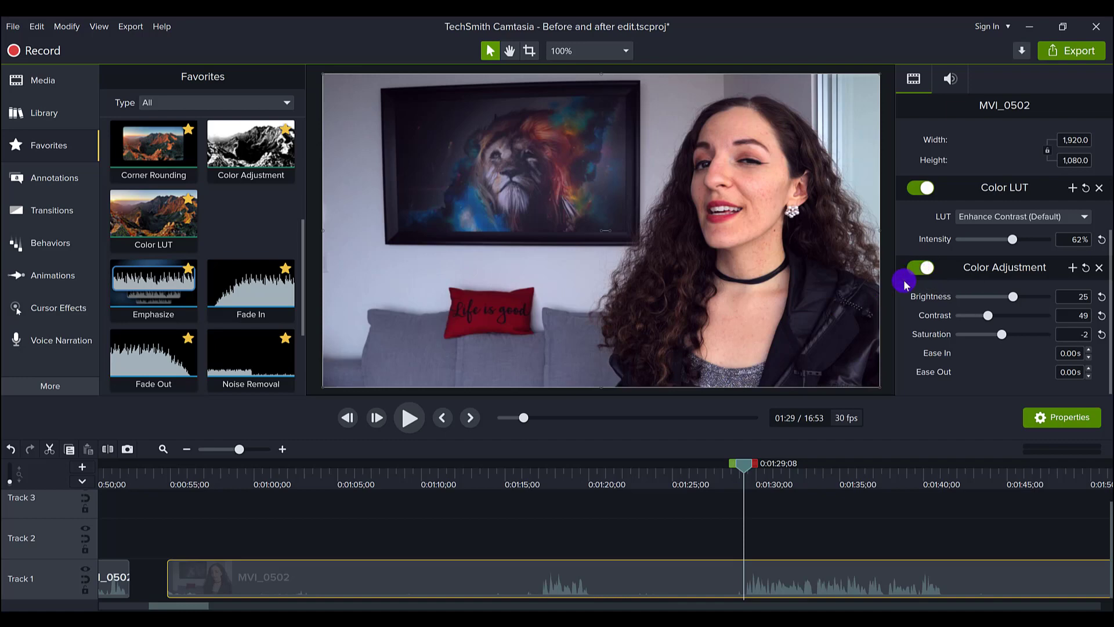
- Switch the Color Adjustment and Color LUT effects off and on again to compare the picture before and after
left_click(928, 268)
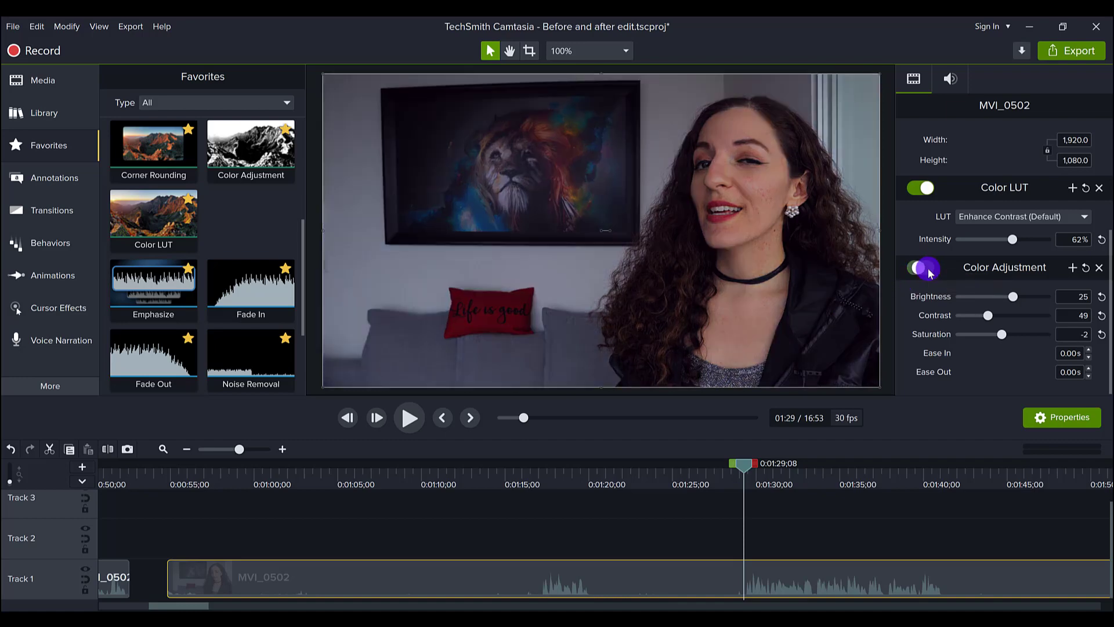
left_click(927, 191)
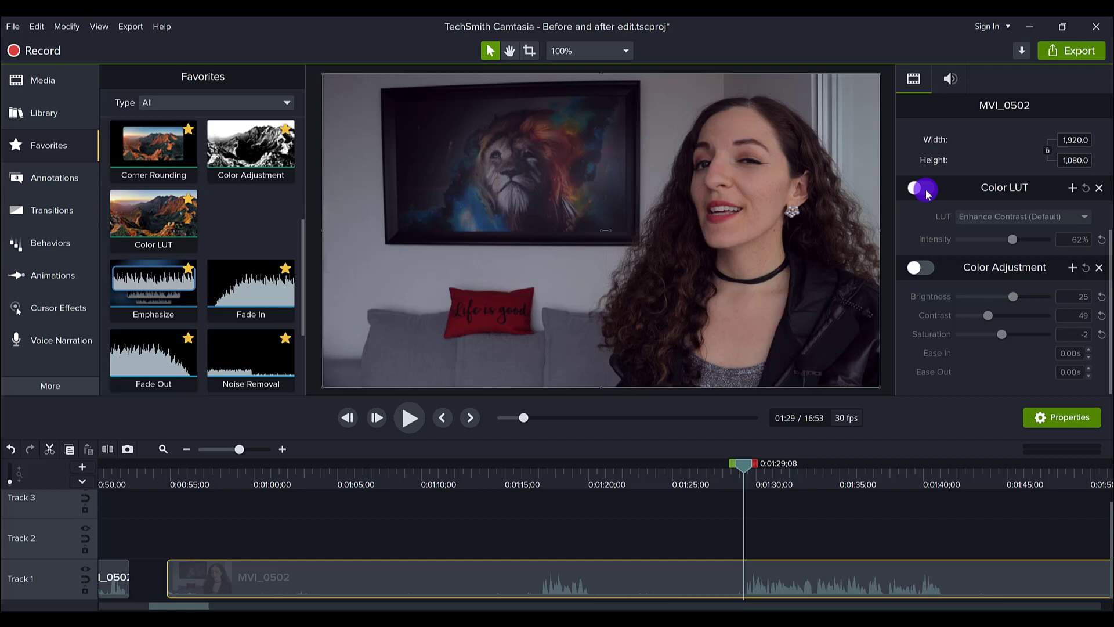
left_click(927, 192)
left_click(919, 267)
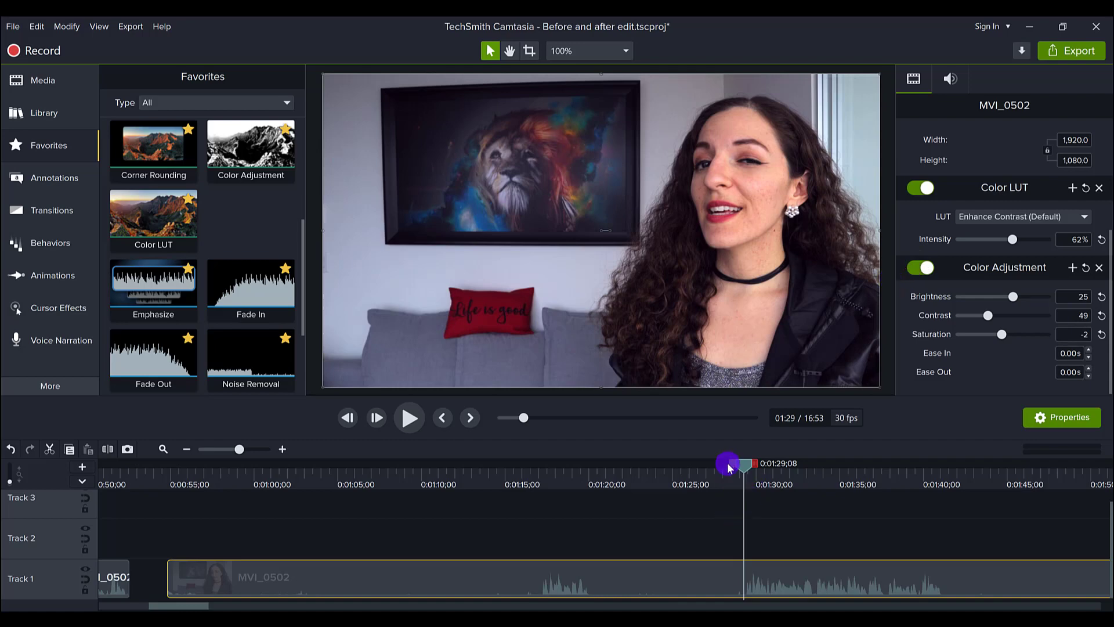
- Move the playhead to about 0:01:28 and go back to the edited clips at the start of the timeline
mouse_move(733, 480)
left_mouse_down()
mouse_move(751, 476)
mouse_move(730, 493)
left_mouse_up()
left_click_drag(194, 602, 82, 601)
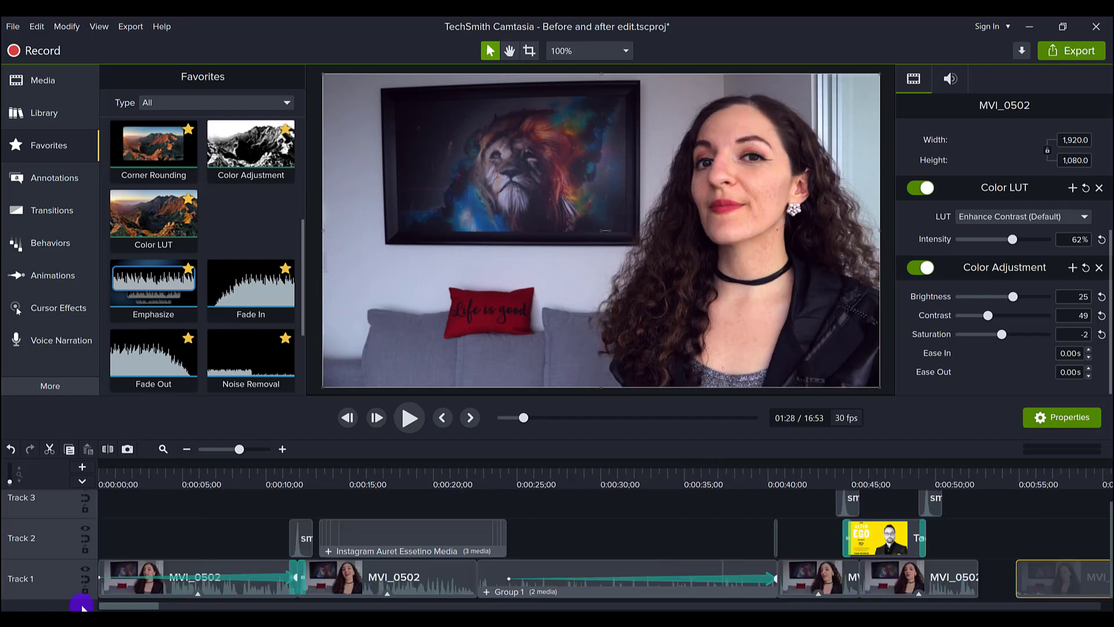
- Select and deselect the edited clips on Track 1, then scrub the first clip between its start and about 0:00:10
left_click(134, 577)
left_click(935, 587, "shift")
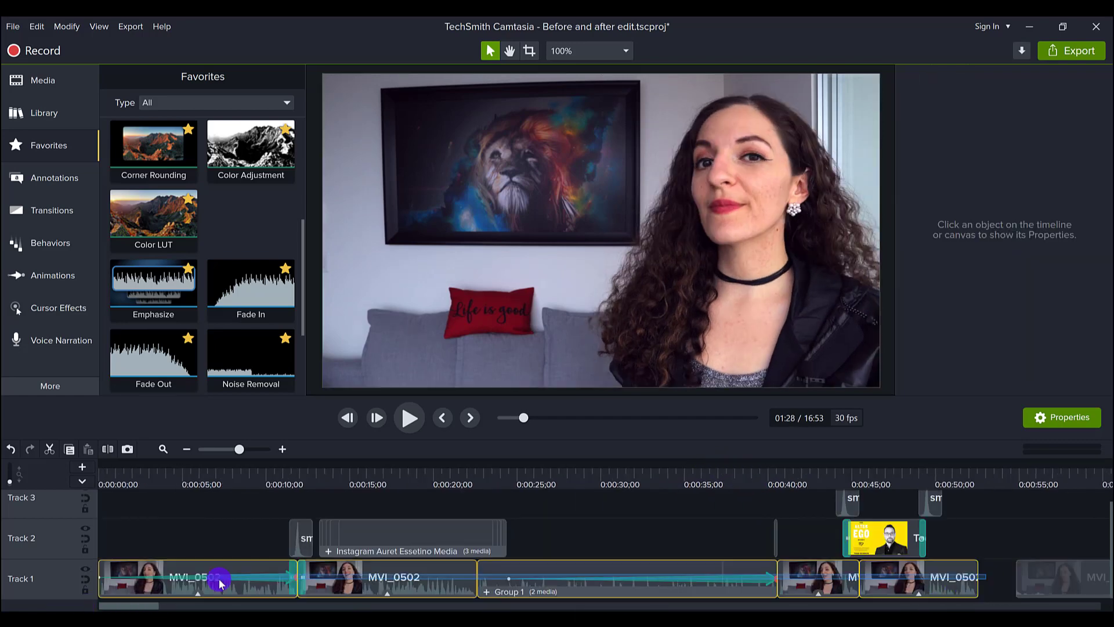
left_click(199, 527)
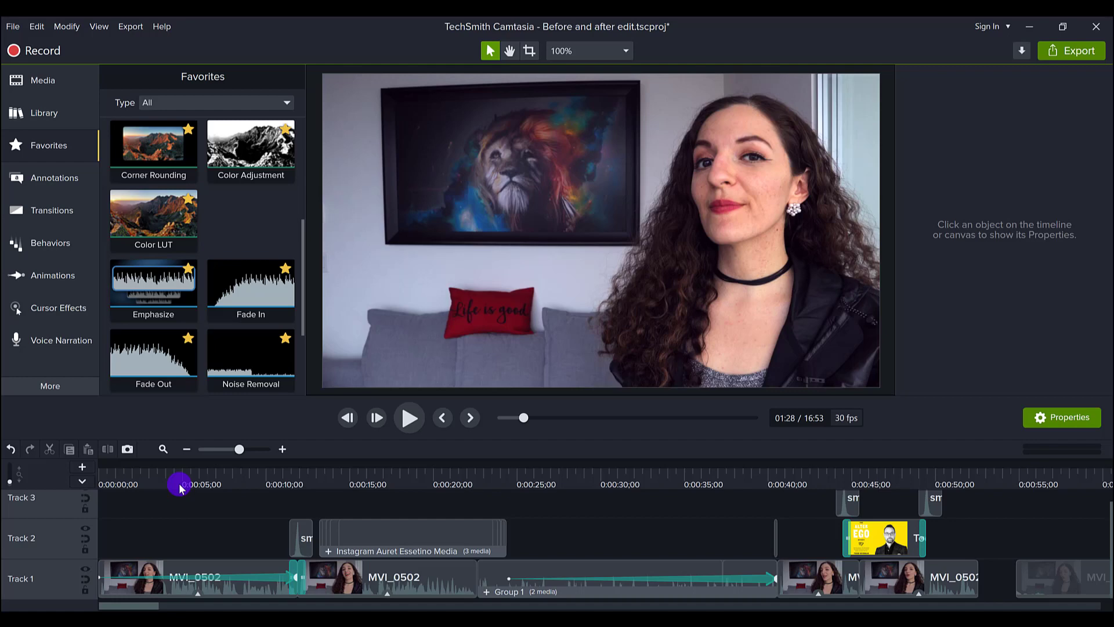
left_click_drag(180, 486, 269, 503)
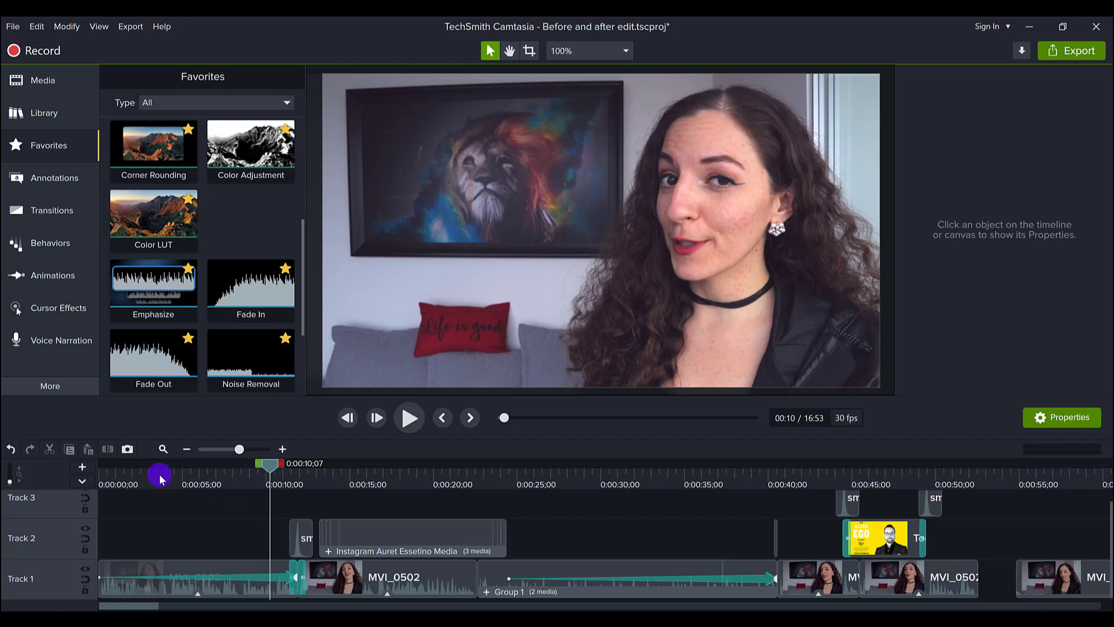
left_click_drag(162, 477, 246, 482)
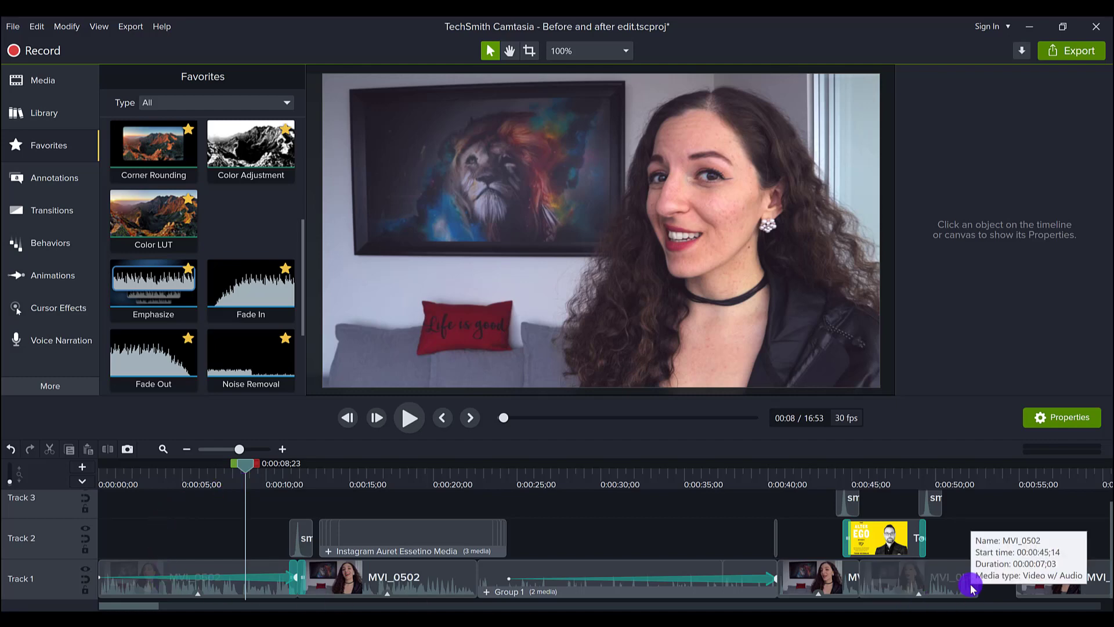
left_click_drag(132, 480, 23, 491)
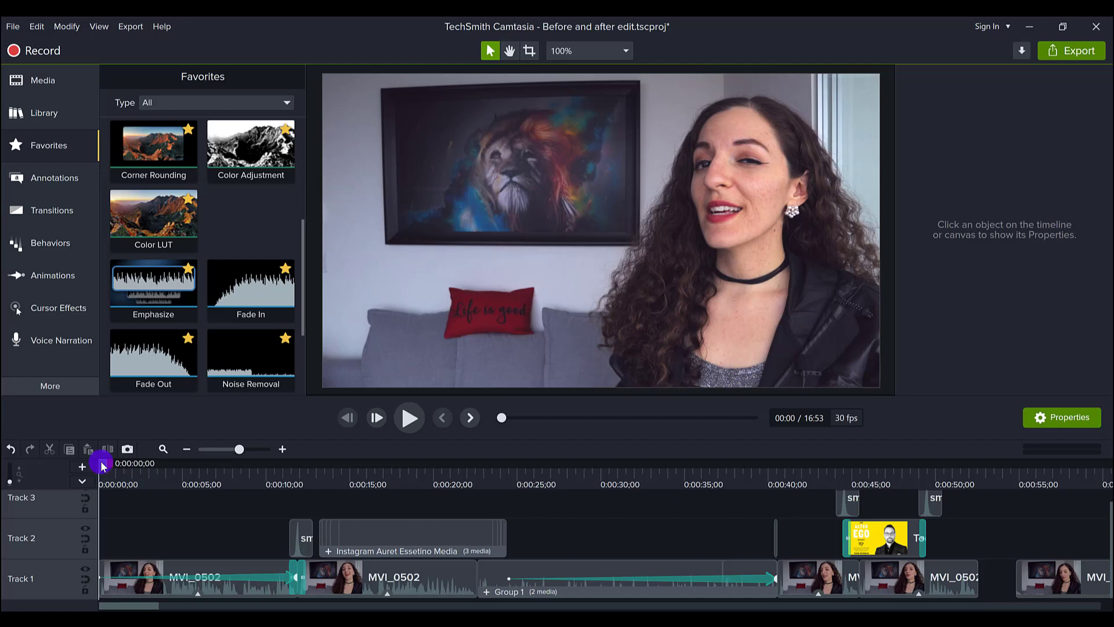
left_click_drag(103, 465, 105, 465)
- Select the first clip on Track 1 and play from 0:00:00 through the transition to about 0:00:12
left_click(246, 589)
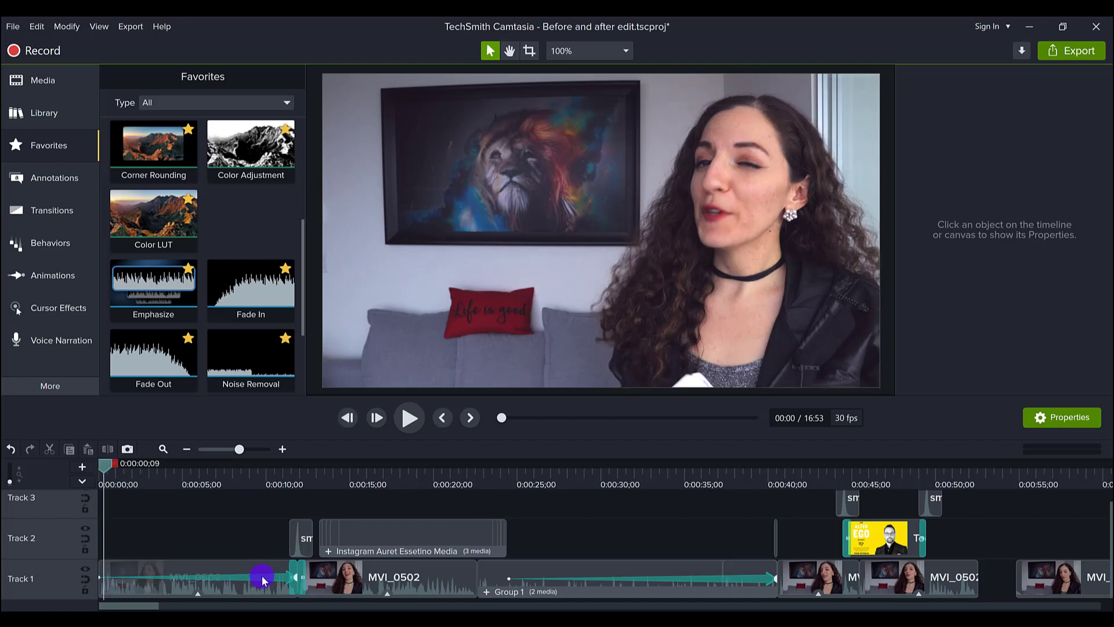
left_click(262, 575)
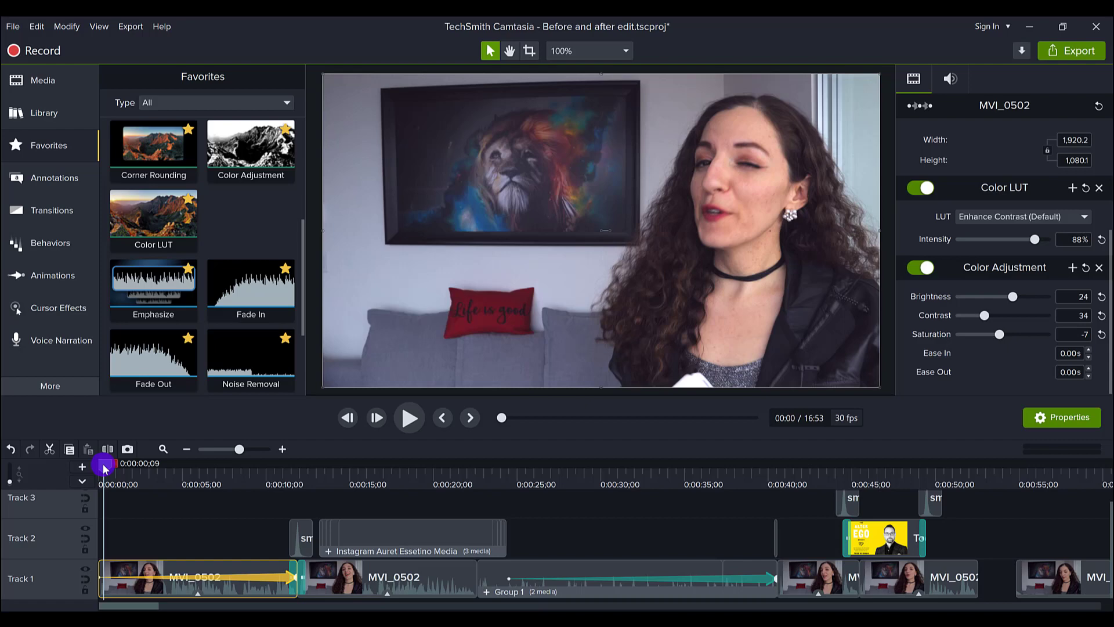
mouse_move(105, 467)
left_mouse_down()
mouse_move(319, 499)
mouse_move(104, 487)
left_mouse_up()
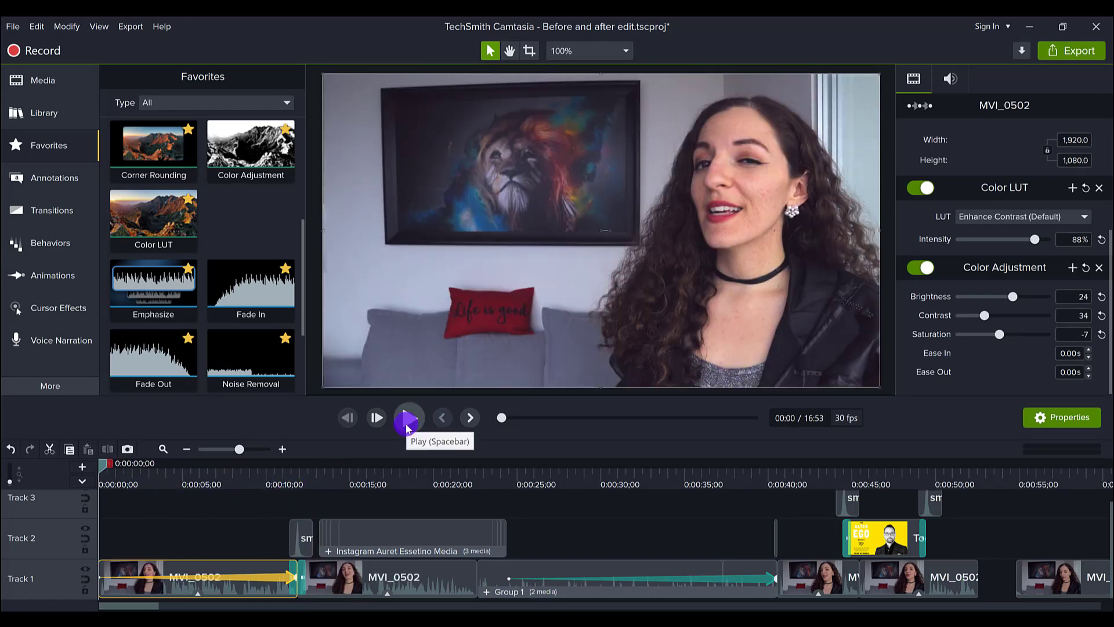
left_click(406, 427)
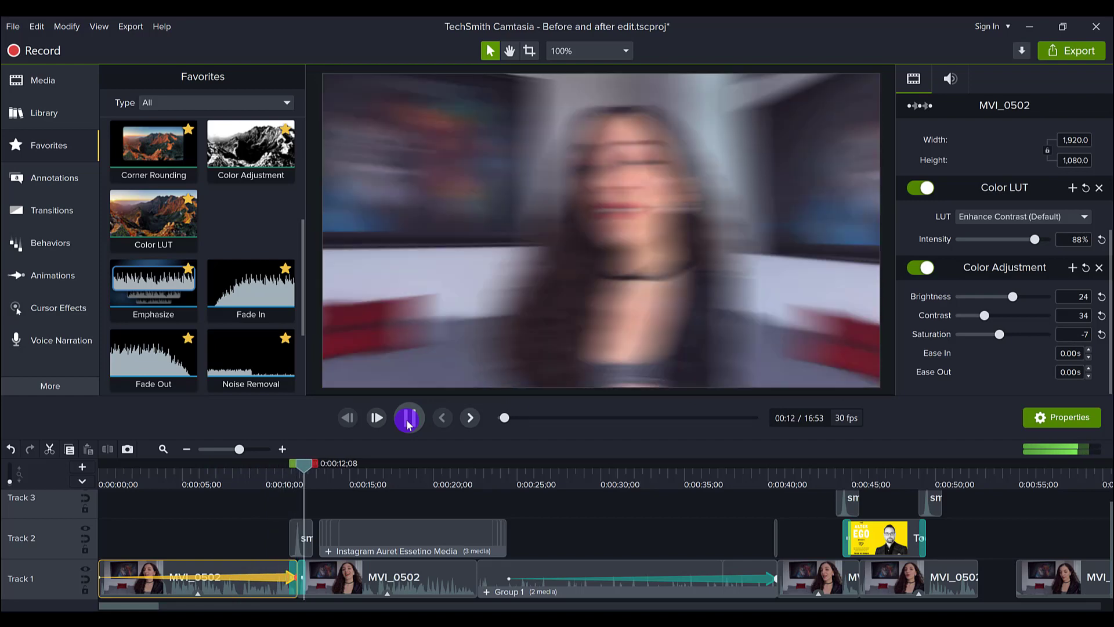
left_click(409, 421)
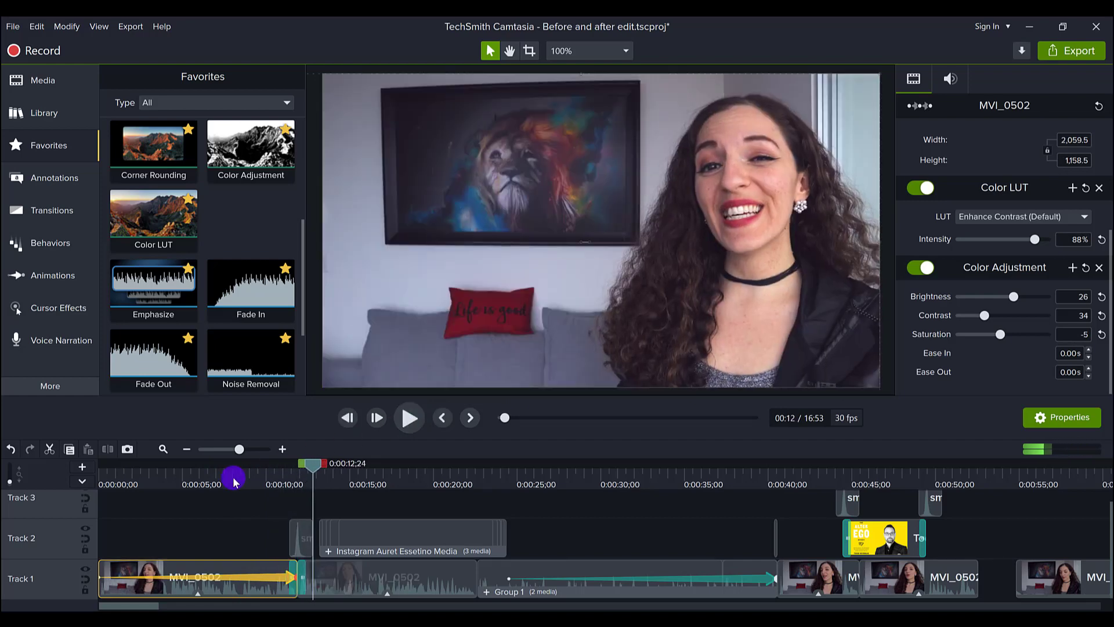
- Deselect the clip, move back to about 0:00:08 and scrub into the transition at about 0:00:11;22
left_click(235, 479)
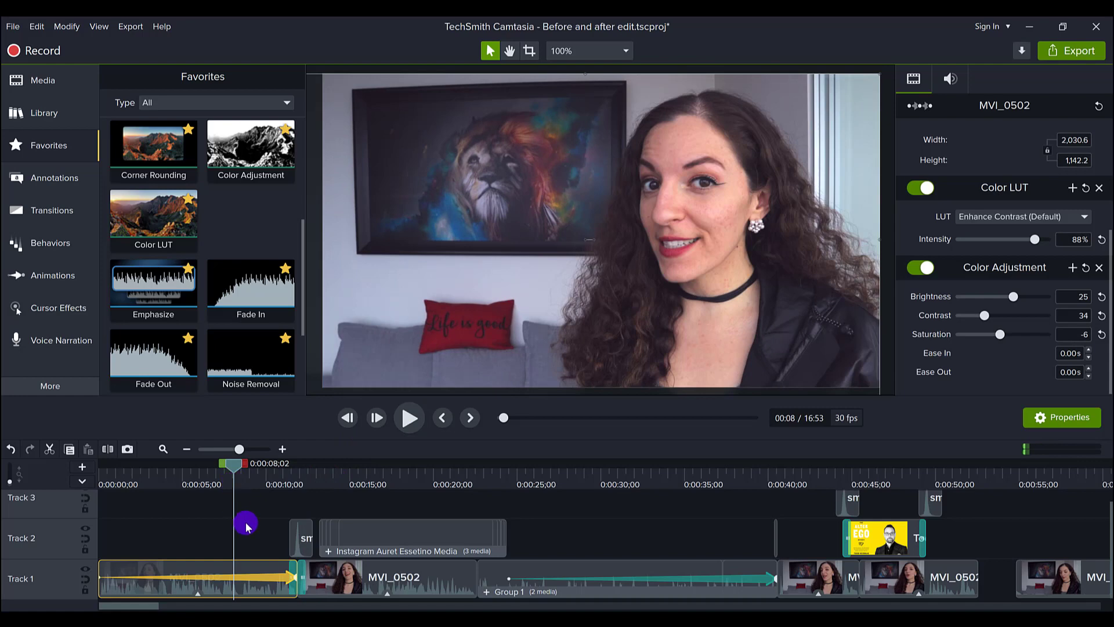
left_click(246, 525)
left_click_drag(238, 474, 293, 492)
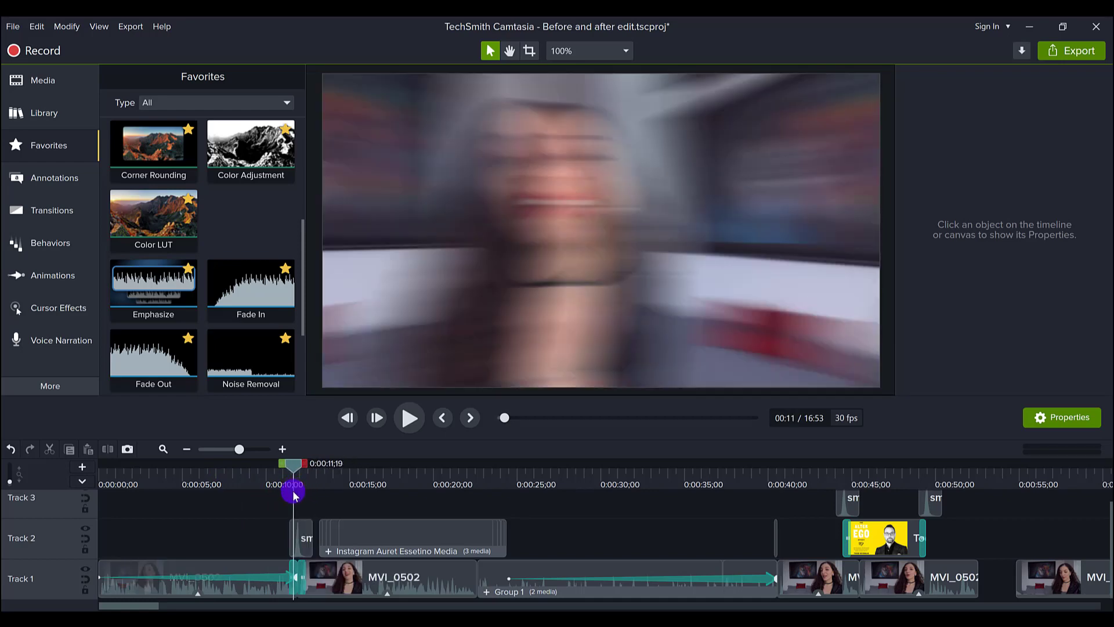
left_click_drag(292, 490, 294, 490)
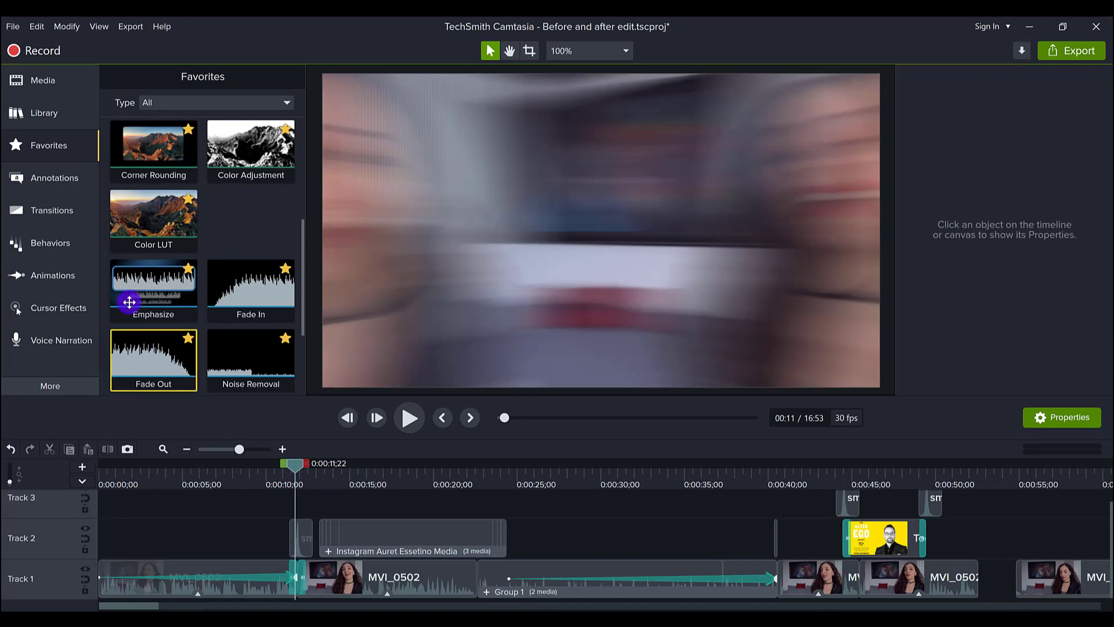
- Find the Whip spin transition in the transitions list and mark it as a favorite
left_click(32, 209)
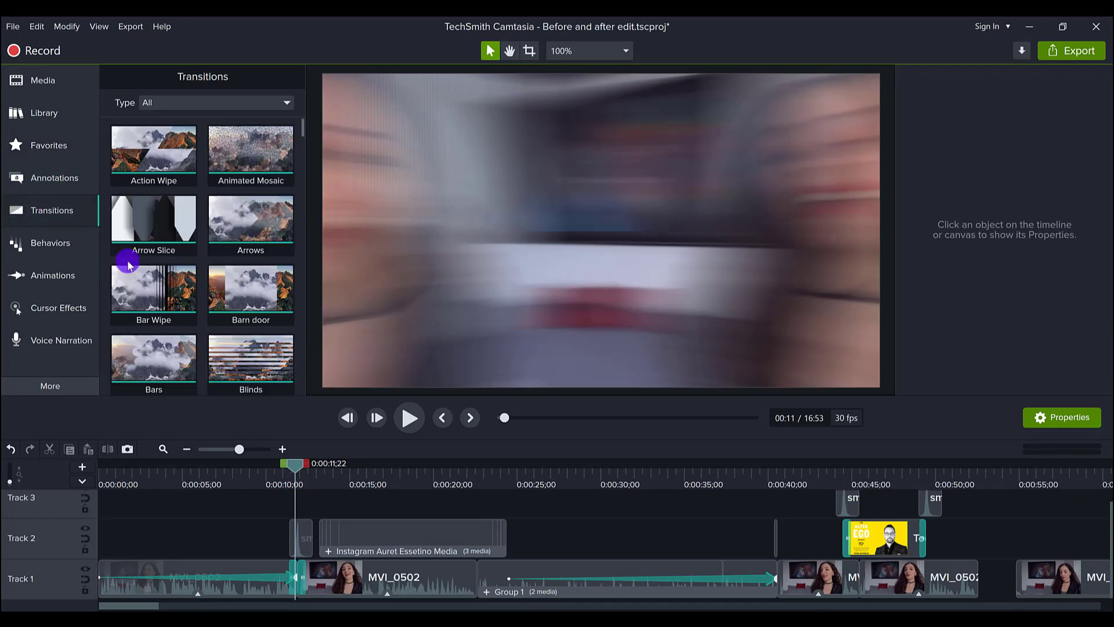
scroll(156, 273, "down", 1)
scroll(192, 294, "down", 10)
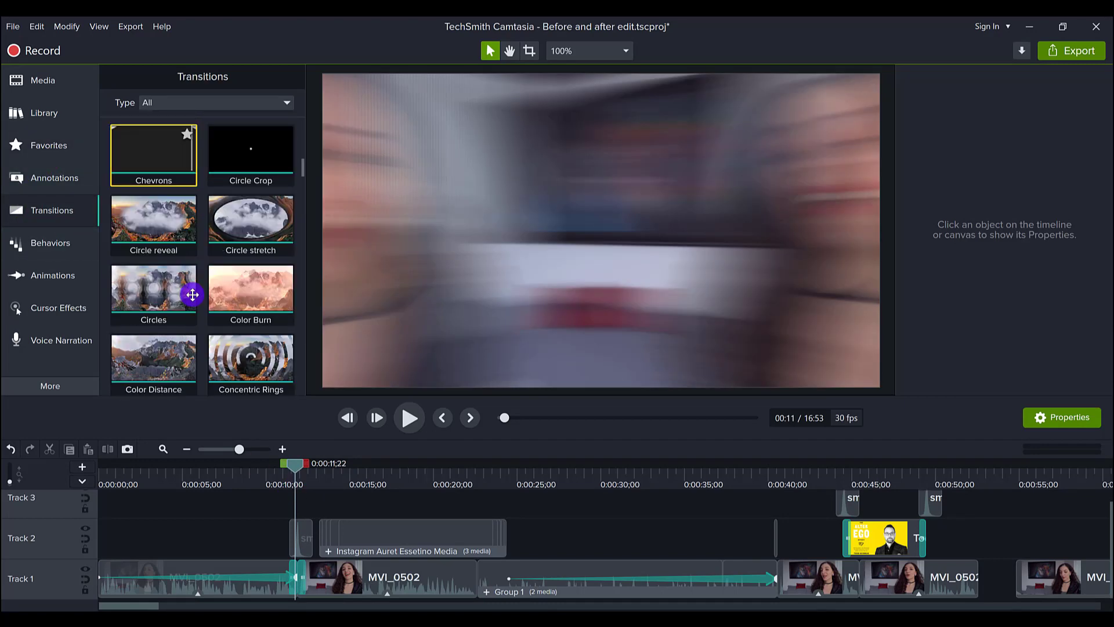
scroll(193, 300, "down", 10)
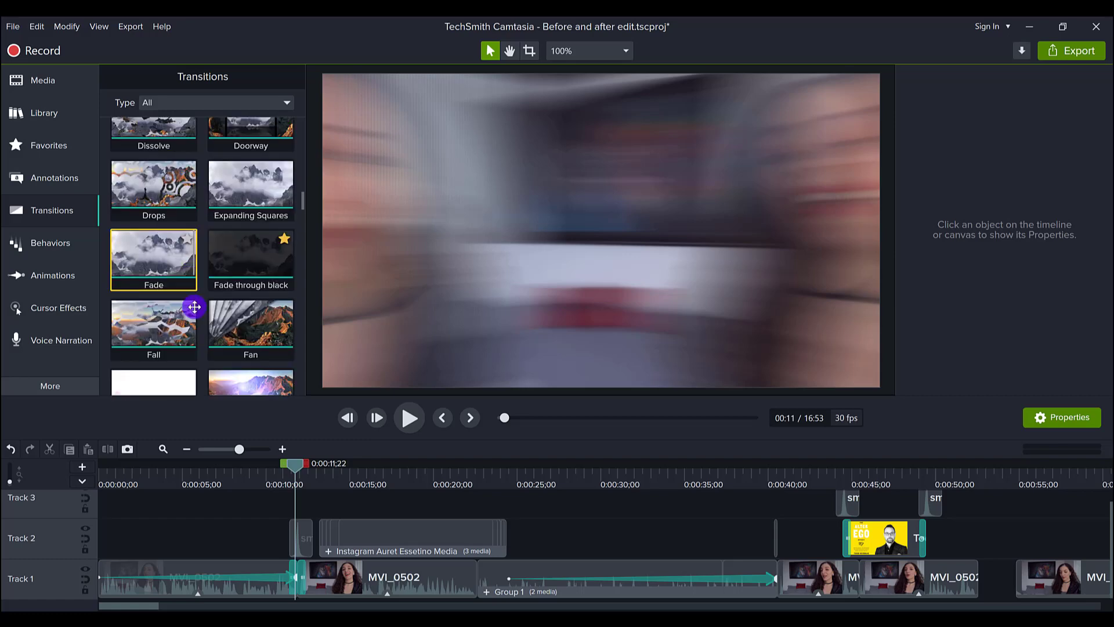
scroll(194, 307, "down", 5)
scroll(194, 307, "down", 5)
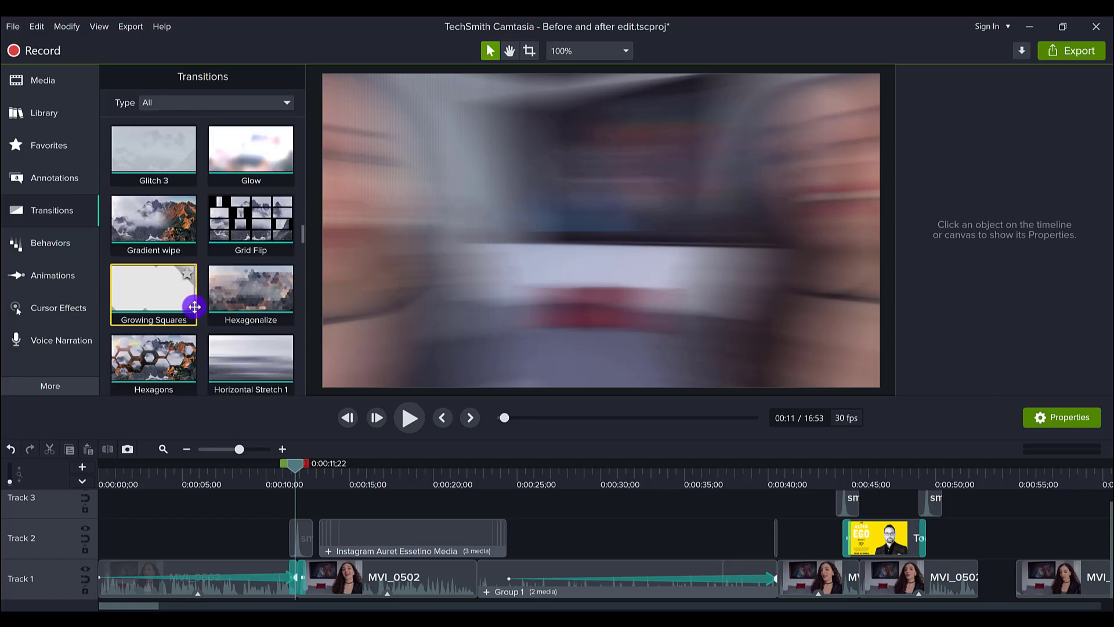
scroll(232, 309, "down", 3)
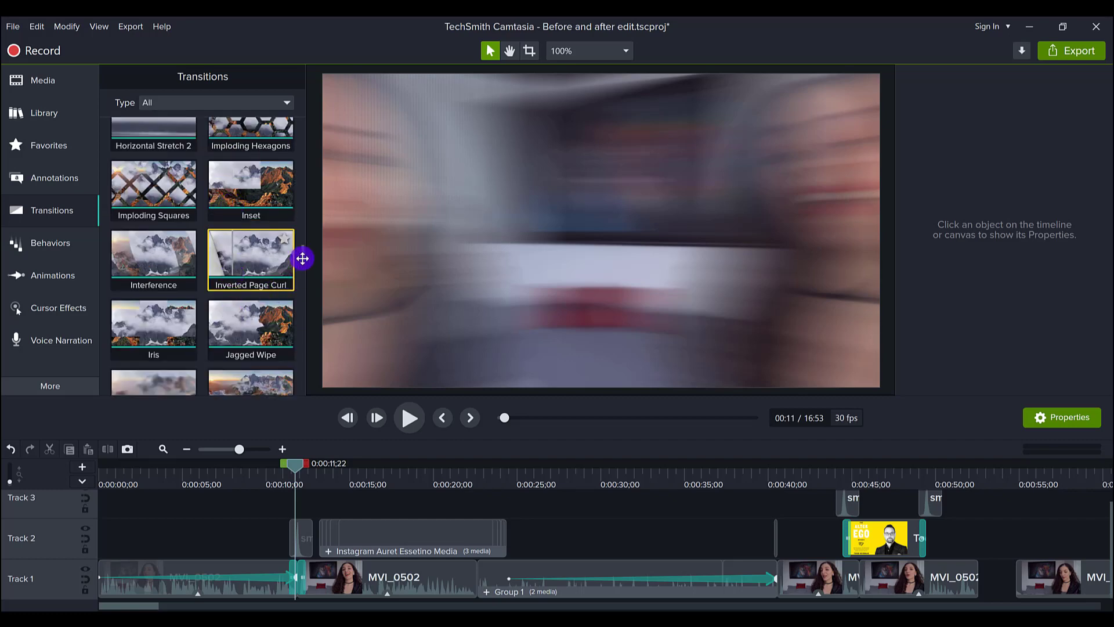
scroll(300, 258, "down", 4)
left_click_drag(299, 286, 288, 383)
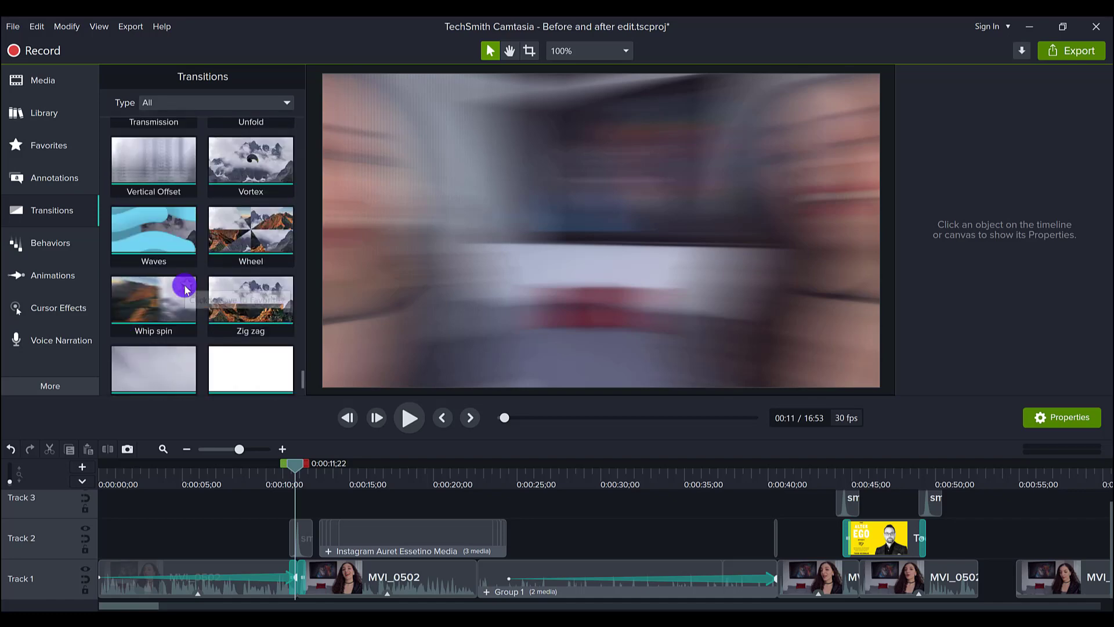
left_click(187, 286)
- Move the short whoosh sound on Track 2 away to about 0:00:06 and play the transition without it
left_click_drag(192, 372, 302, 535)
left_click(302, 534)
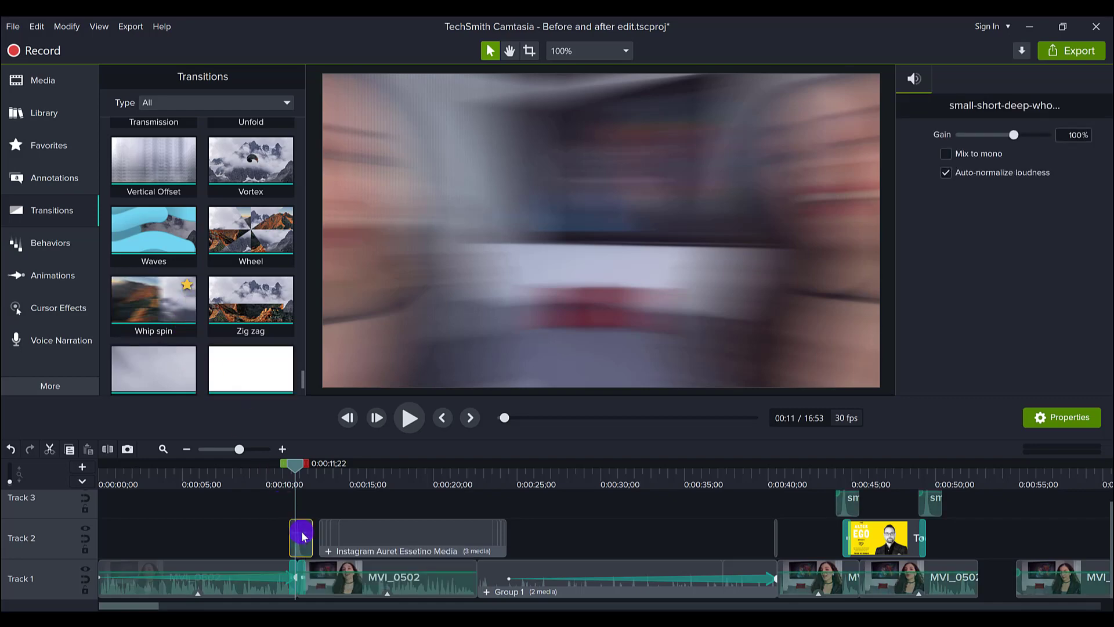
left_click(287, 481)
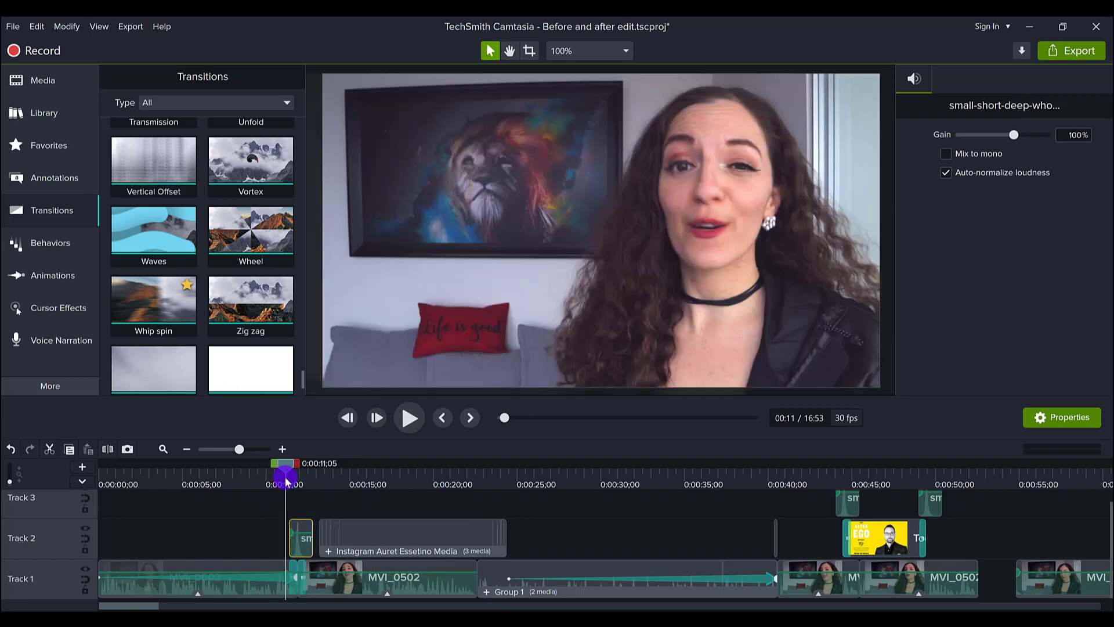
left_click_drag(287, 481, 254, 481)
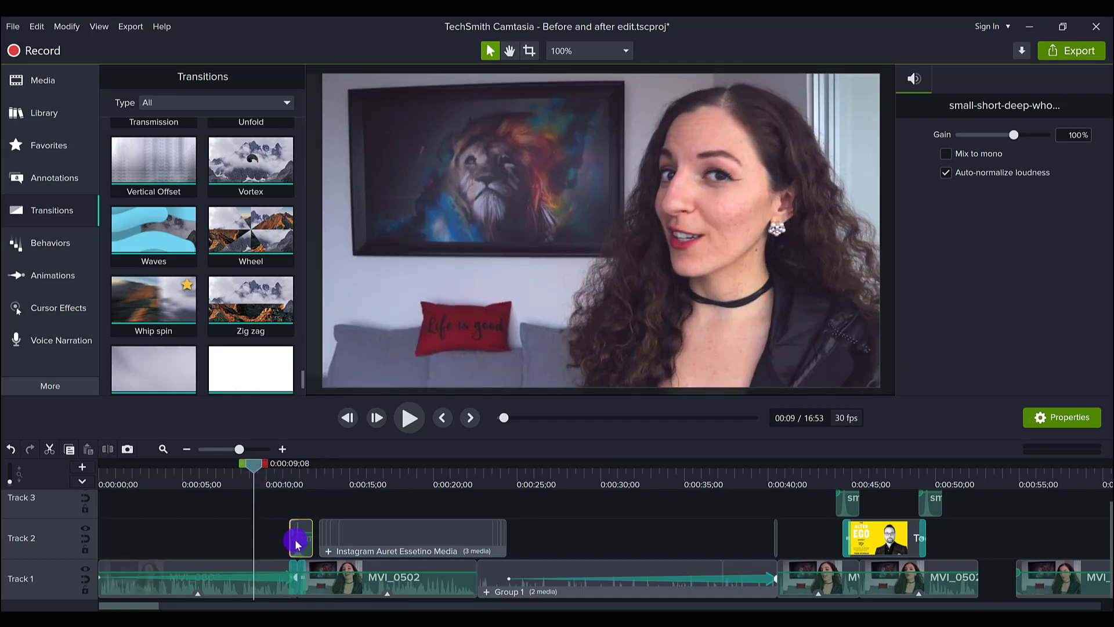
left_click_drag(296, 544, 203, 543)
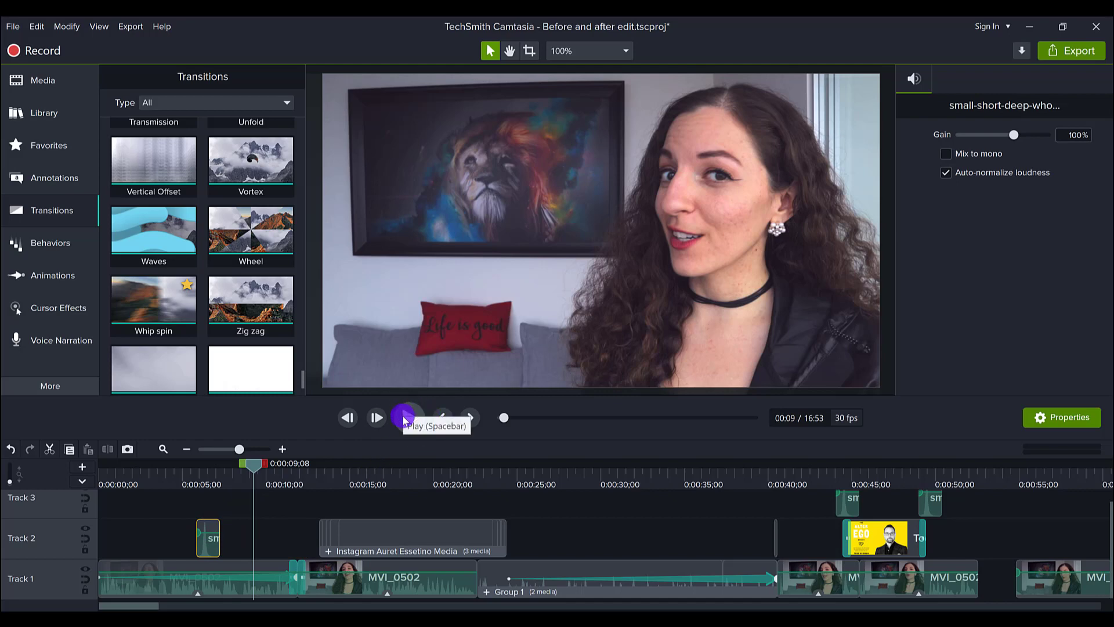
left_click(405, 418)
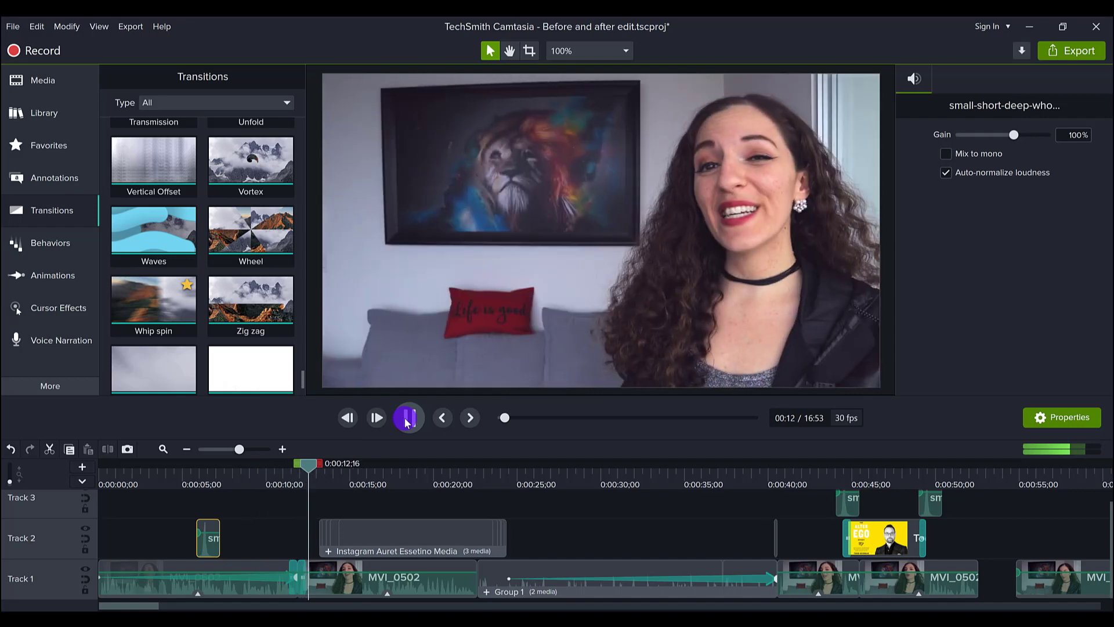
left_click(405, 419)
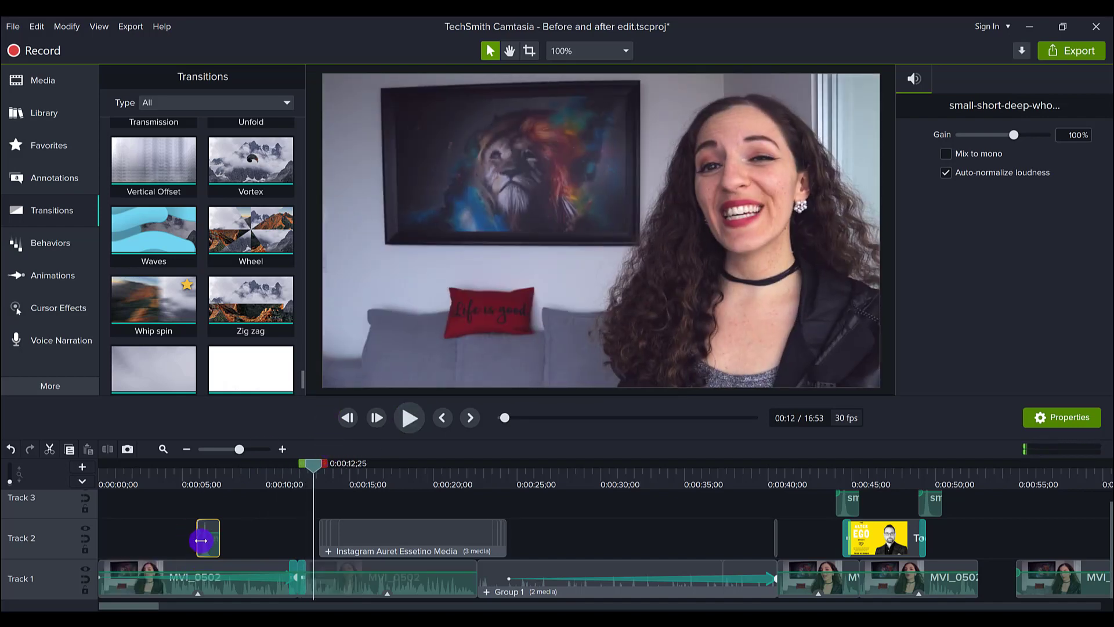
- Move the whoosh sound on Track 2 back so it lines up with the whip spin transition between the first two clips
left_click_drag(205, 542, 296, 549)
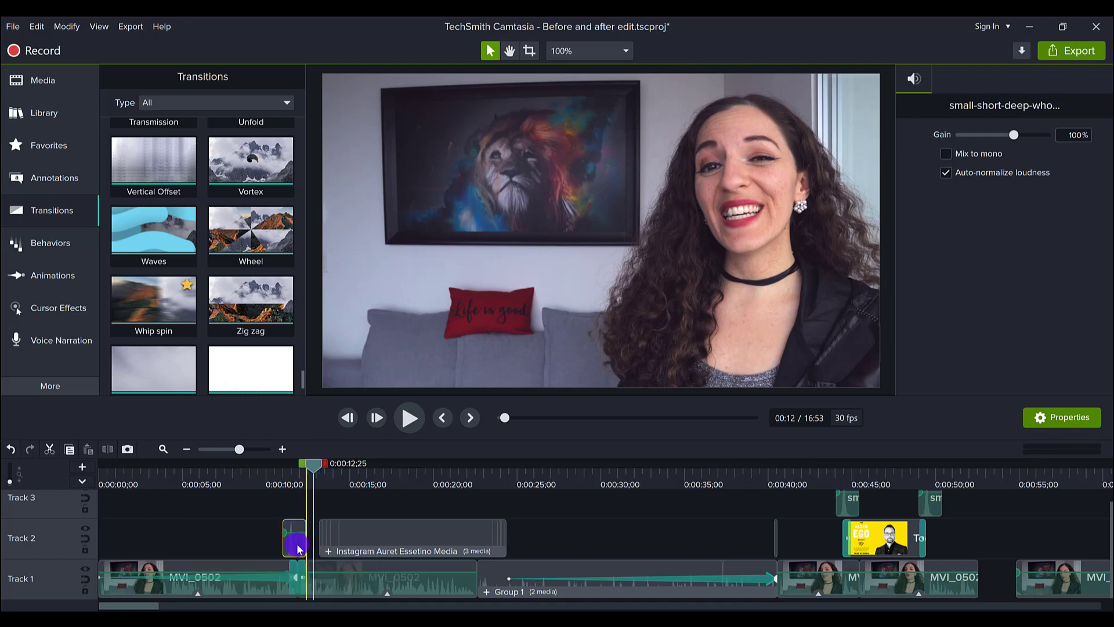
left_click(217, 482)
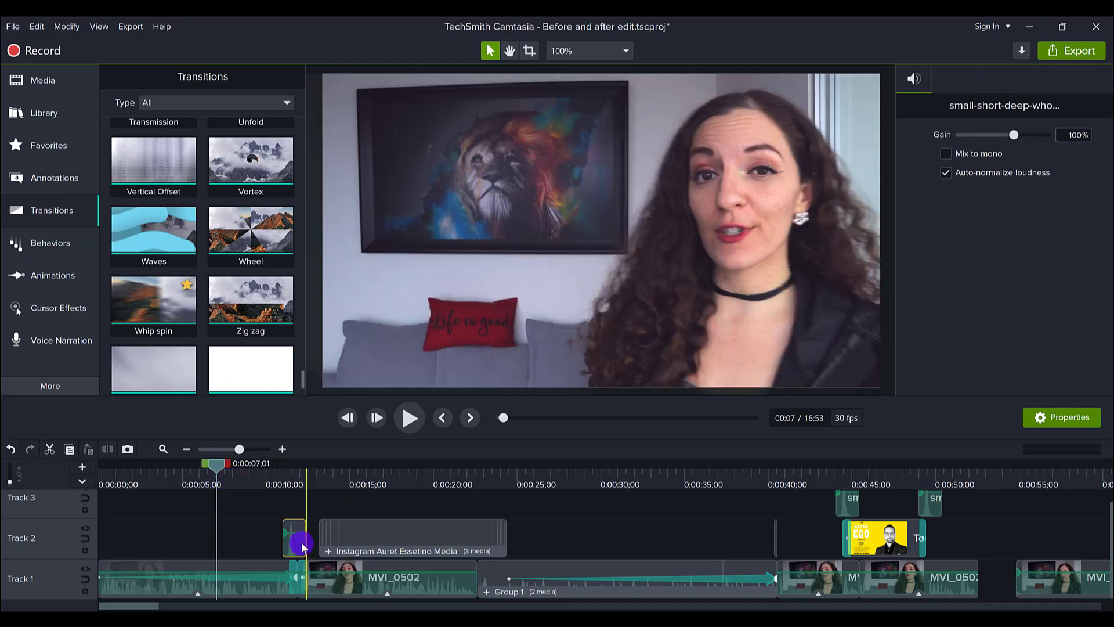
left_click_drag(302, 546, 306, 546)
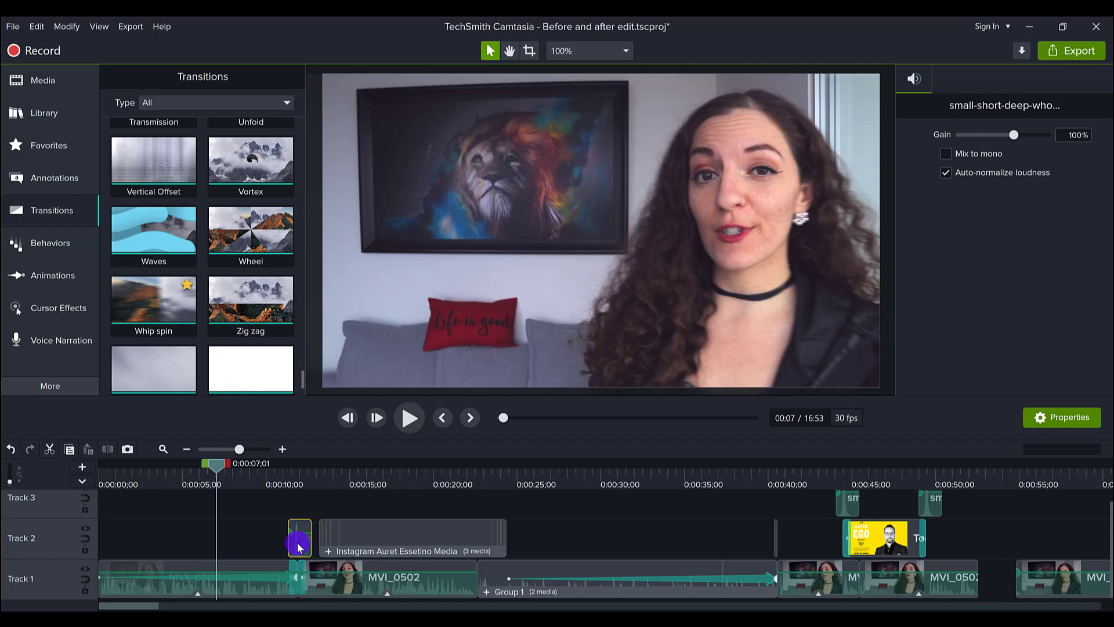
left_click(283, 449)
left_click(323, 523)
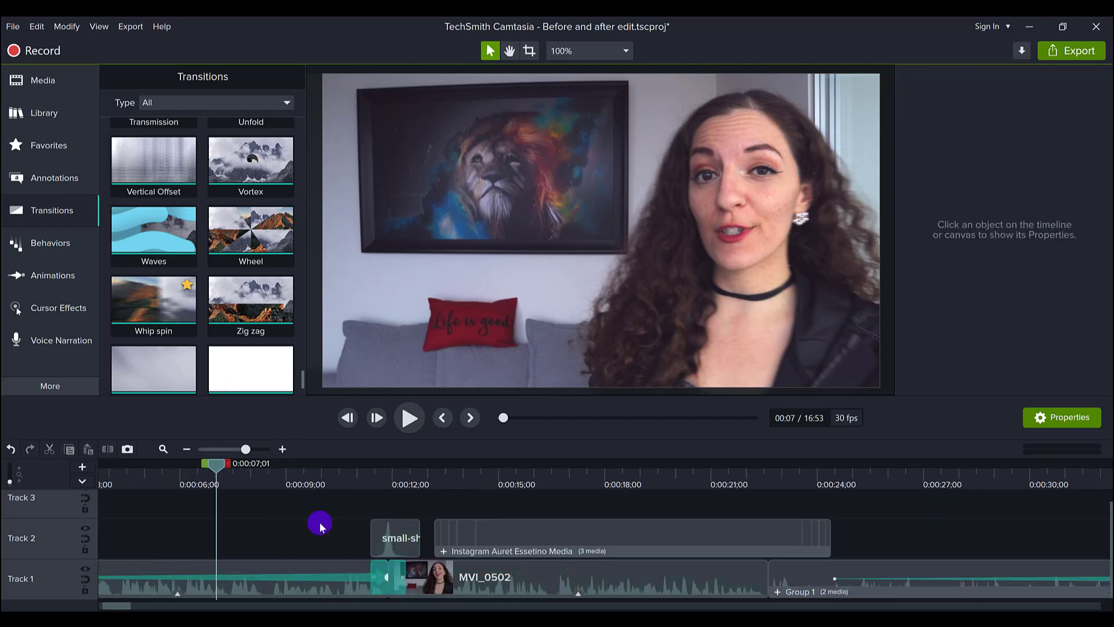
left_click(186, 450)
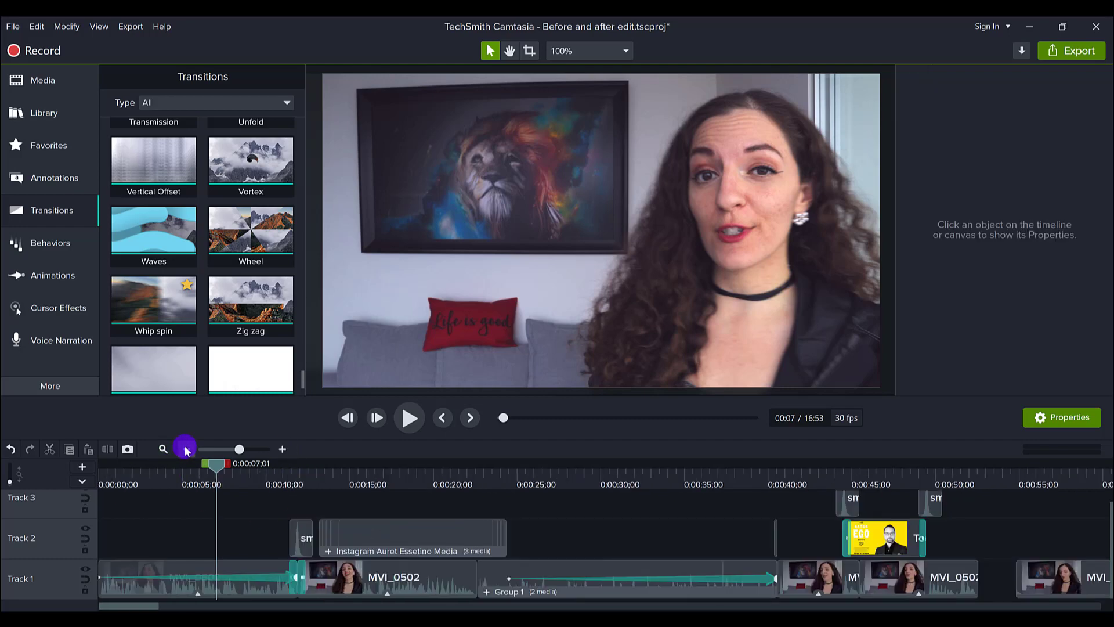
- Play the transition with its sound from about 0:00:10;21, then replay from about 0:00:12 through the Instagram lower third to 0:00:17
left_click(278, 483)
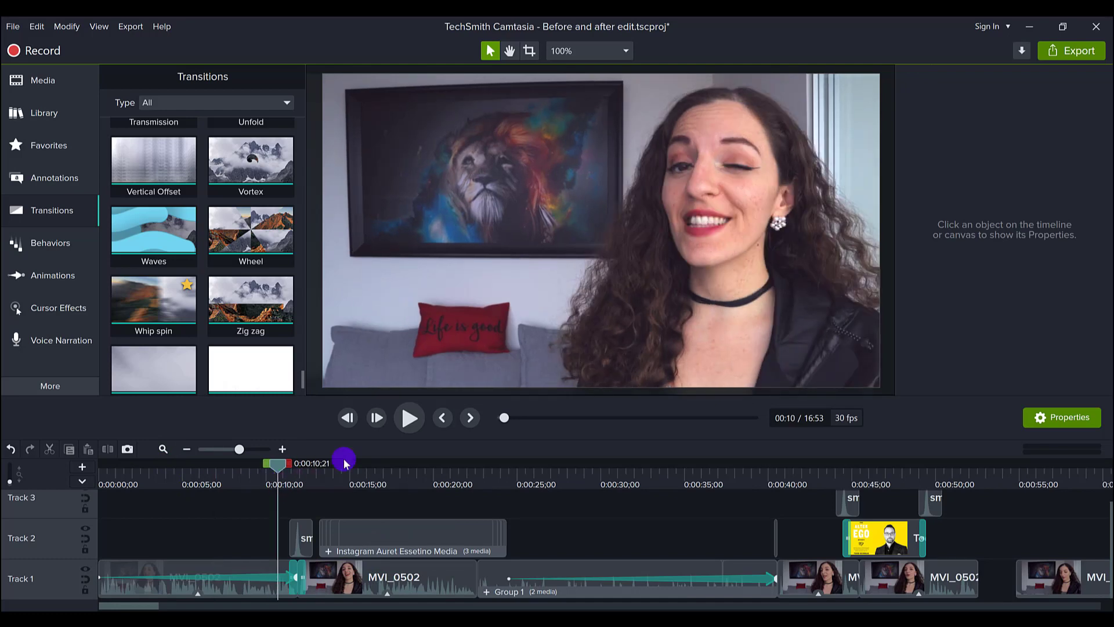
left_click(408, 418)
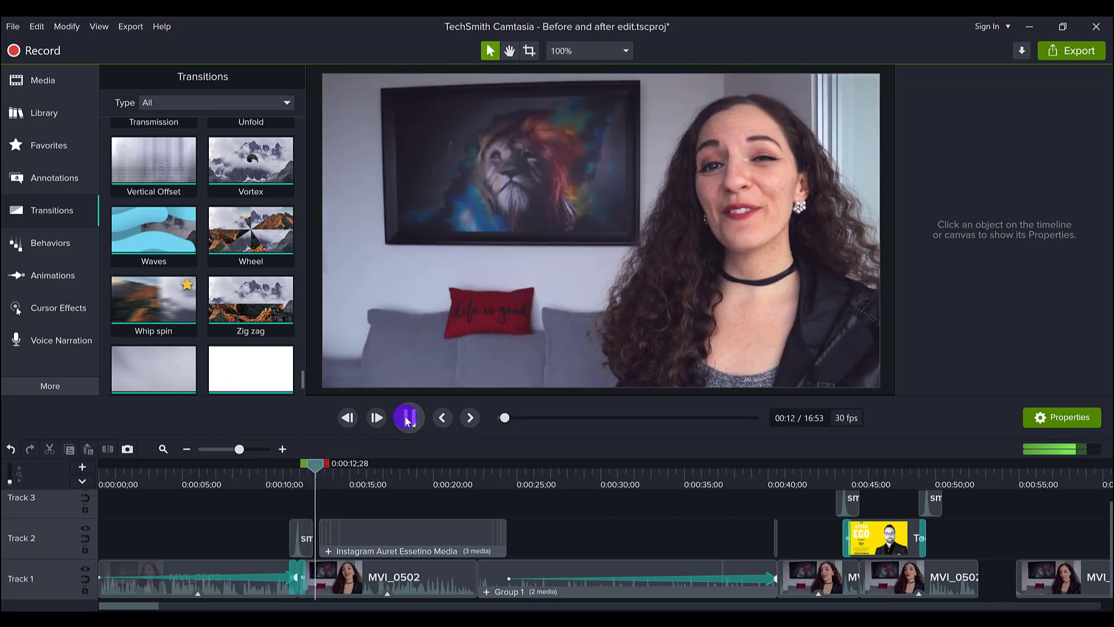
left_click(408, 418)
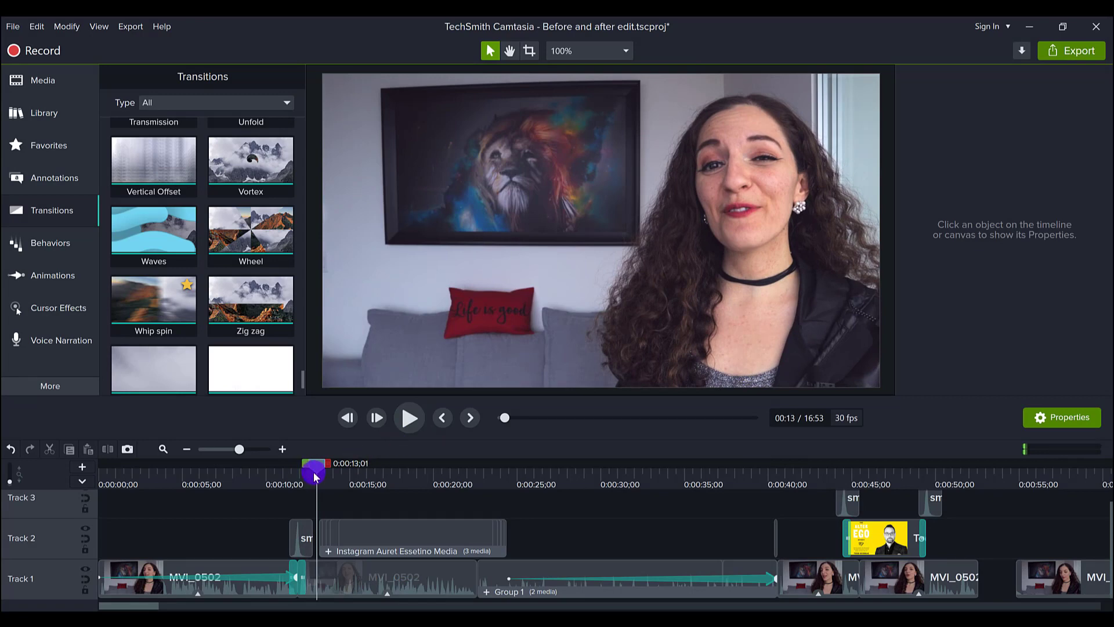
mouse_move(313, 472)
left_mouse_down()
mouse_move(357, 482)
mouse_move(307, 492)
left_mouse_up()
left_click(409, 418)
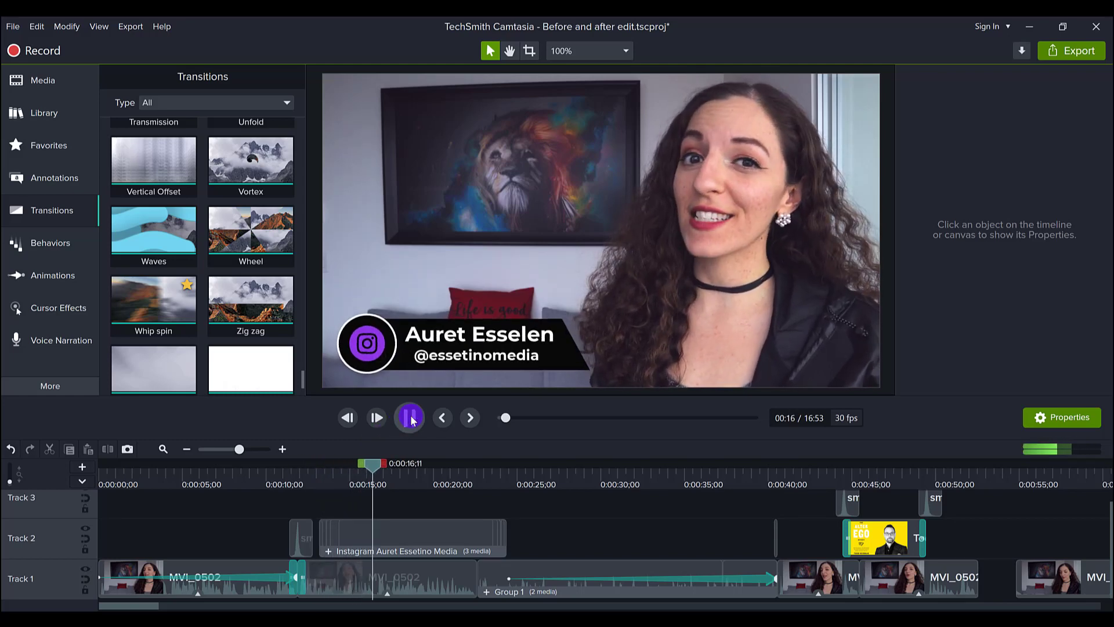
left_click(410, 418)
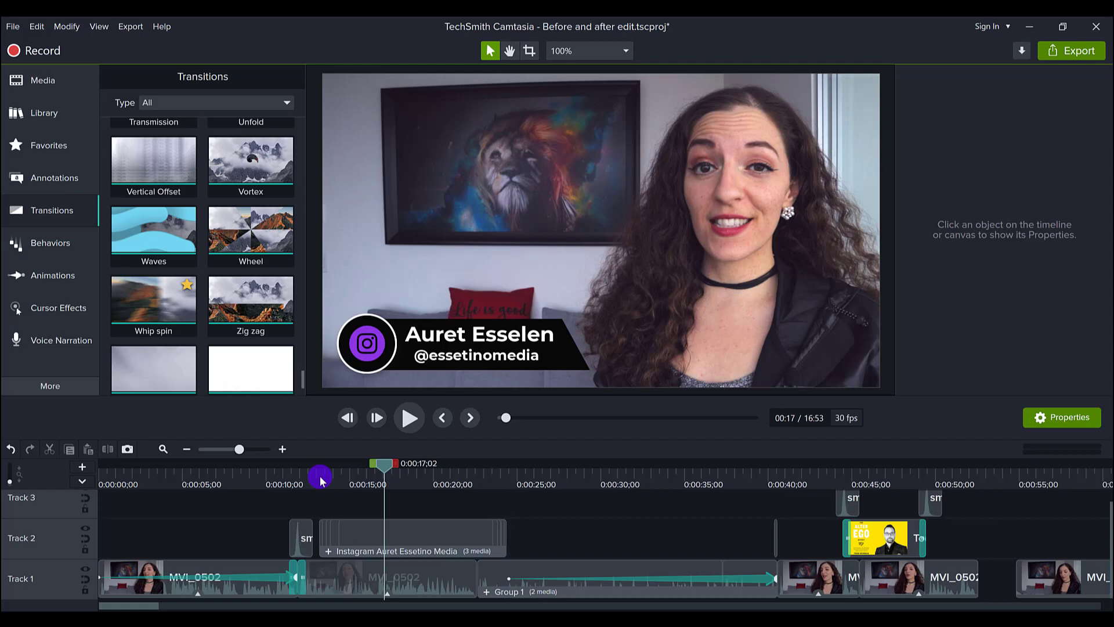
- Select the Instagram lower third on Track 2 and look through the Lower Thirds folder of the Camtasia 2021 library
left_click(367, 539)
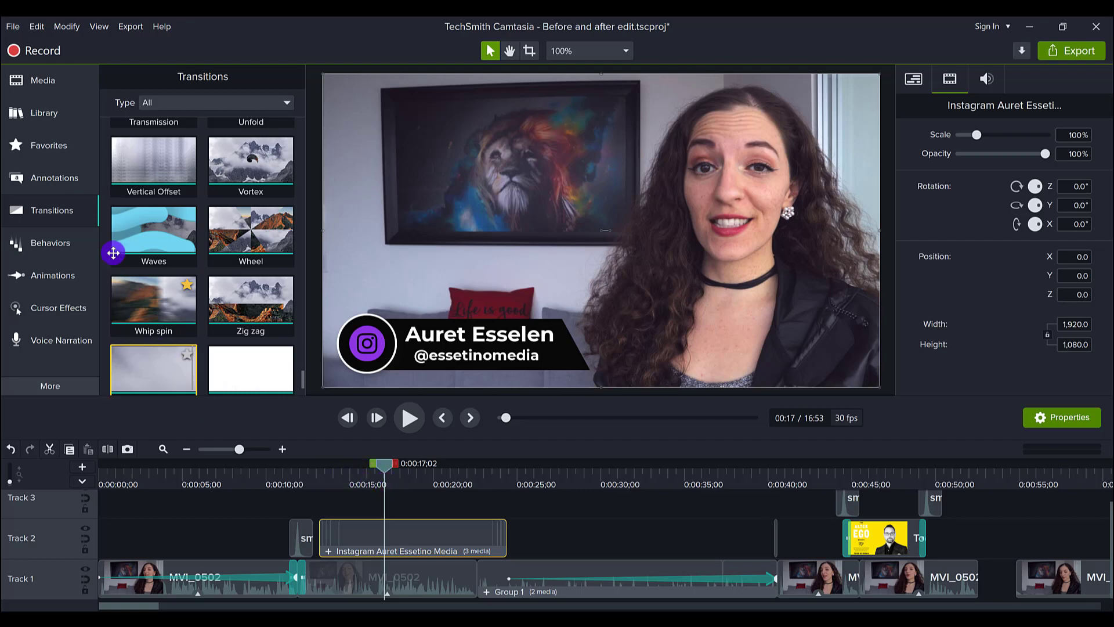
left_click(34, 119)
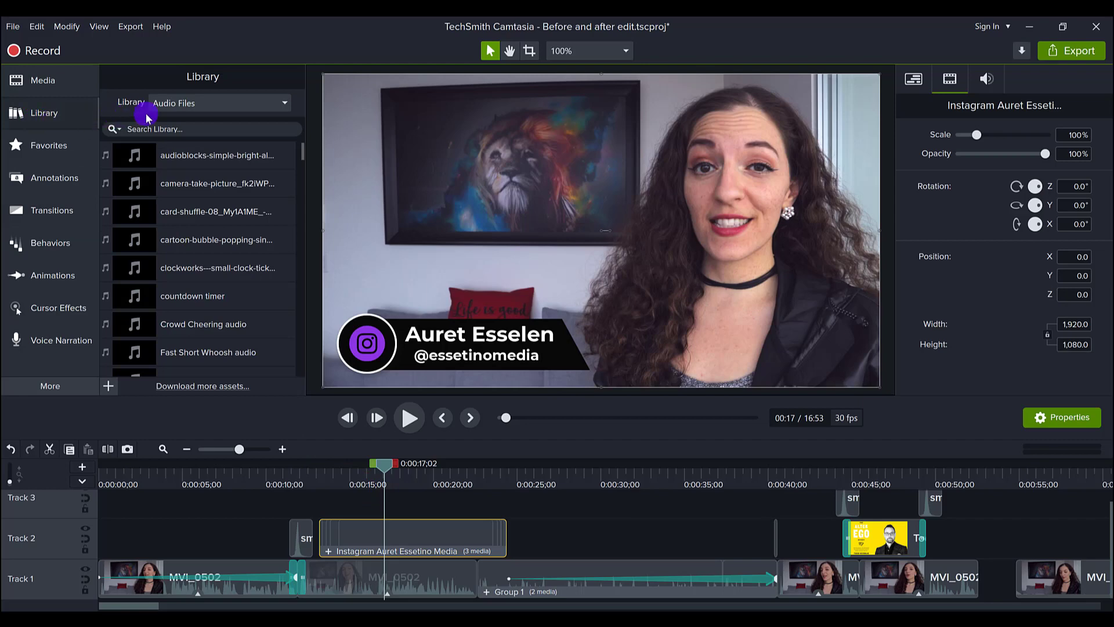
left_click(197, 104)
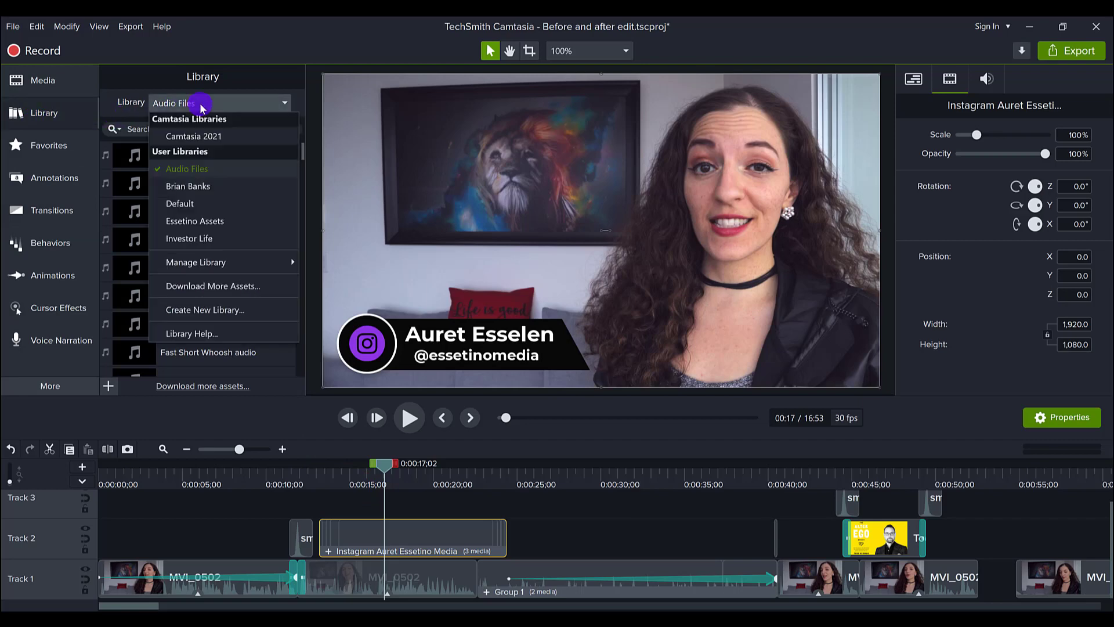
left_click(199, 137)
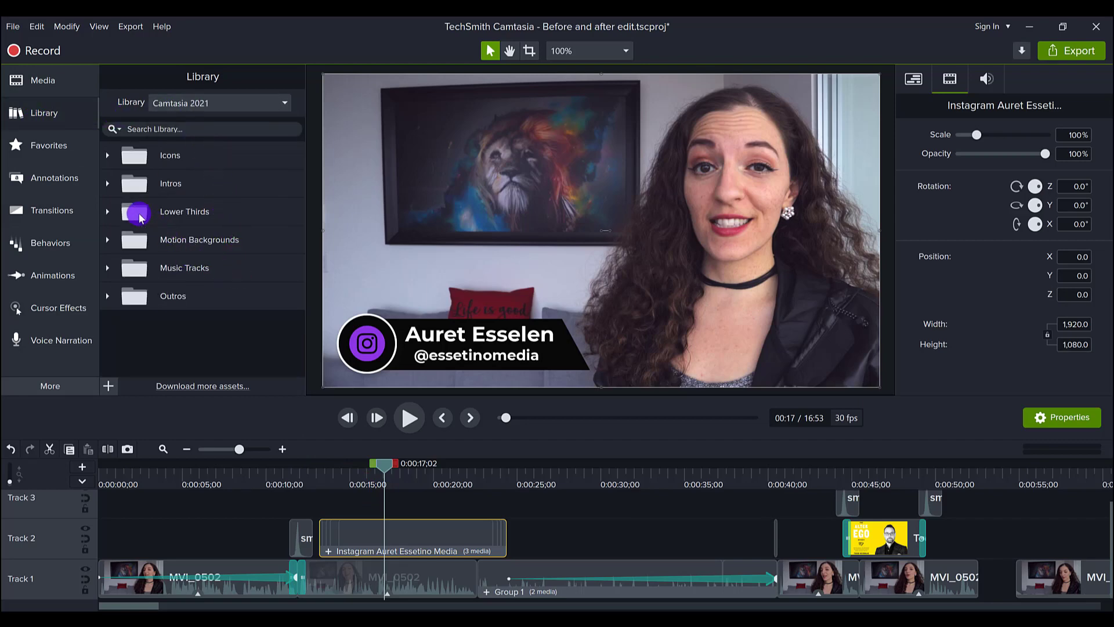
left_click(107, 211)
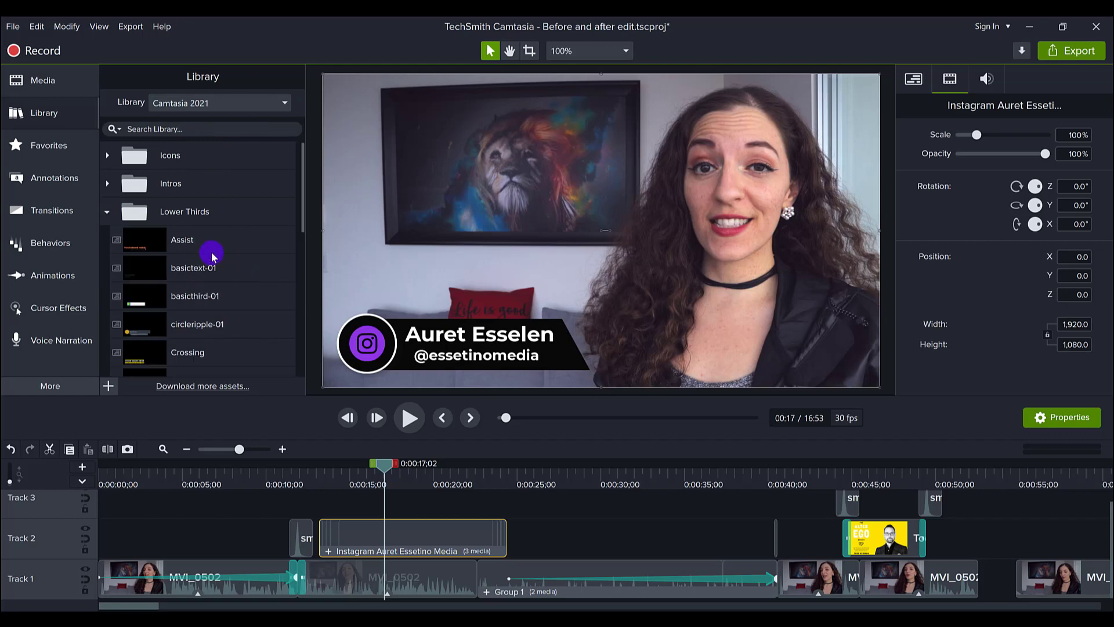
scroll(211, 249, "down", 8)
scroll(211, 254, "up", 8)
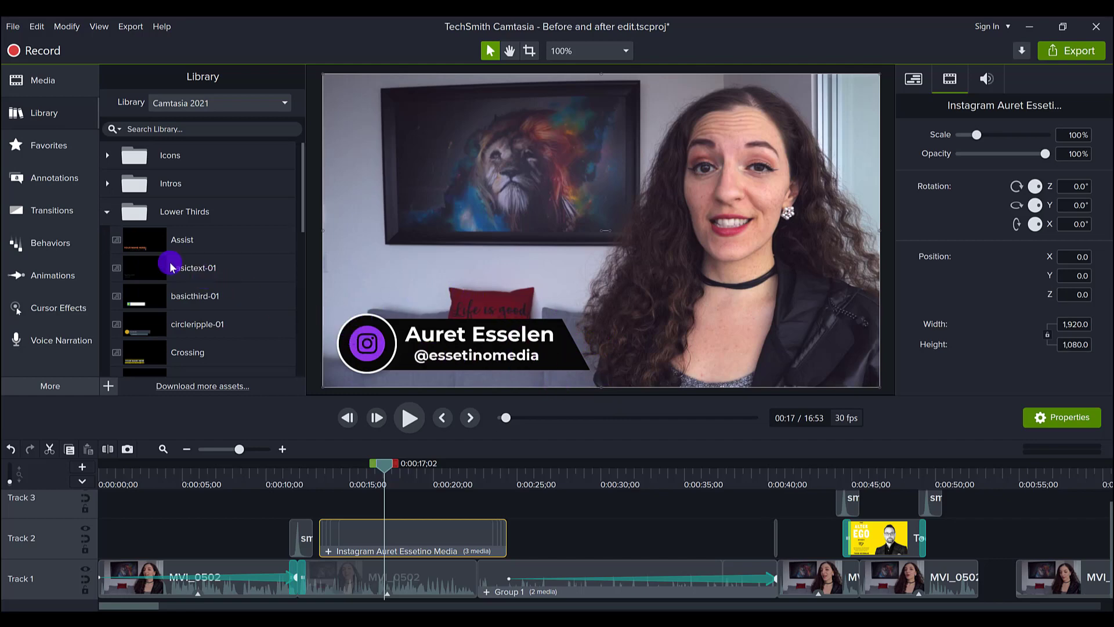
left_click(107, 212)
- Play the Instagram lower third's entrance from 0:00:12;28 and pause at 0:00:15;19
left_click(322, 485)
left_click_drag(321, 485, 315, 486)
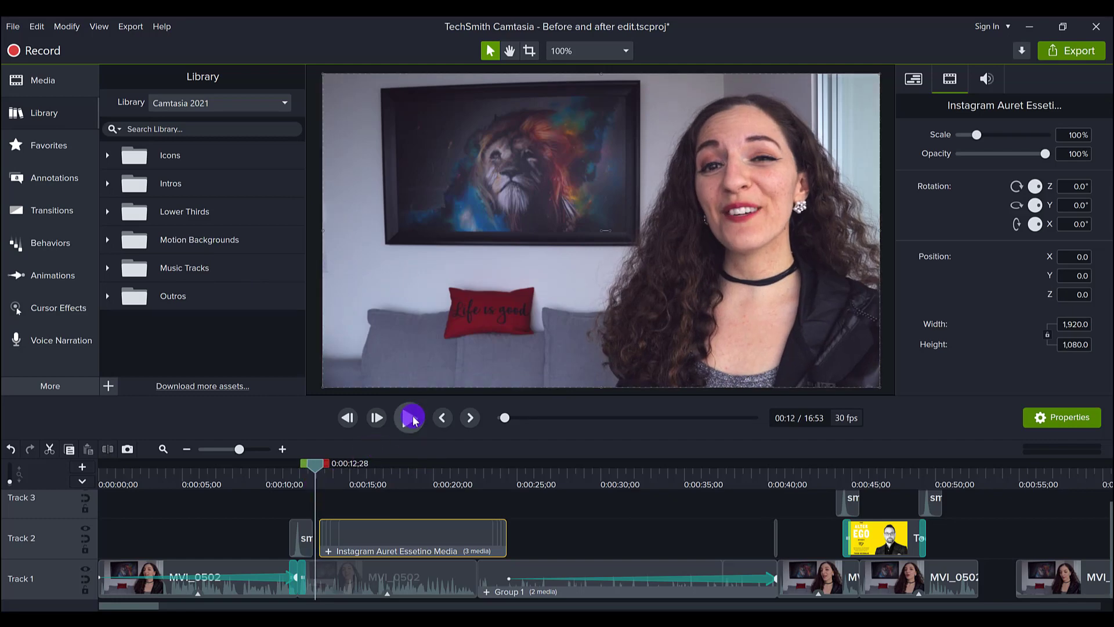
left_click(413, 421)
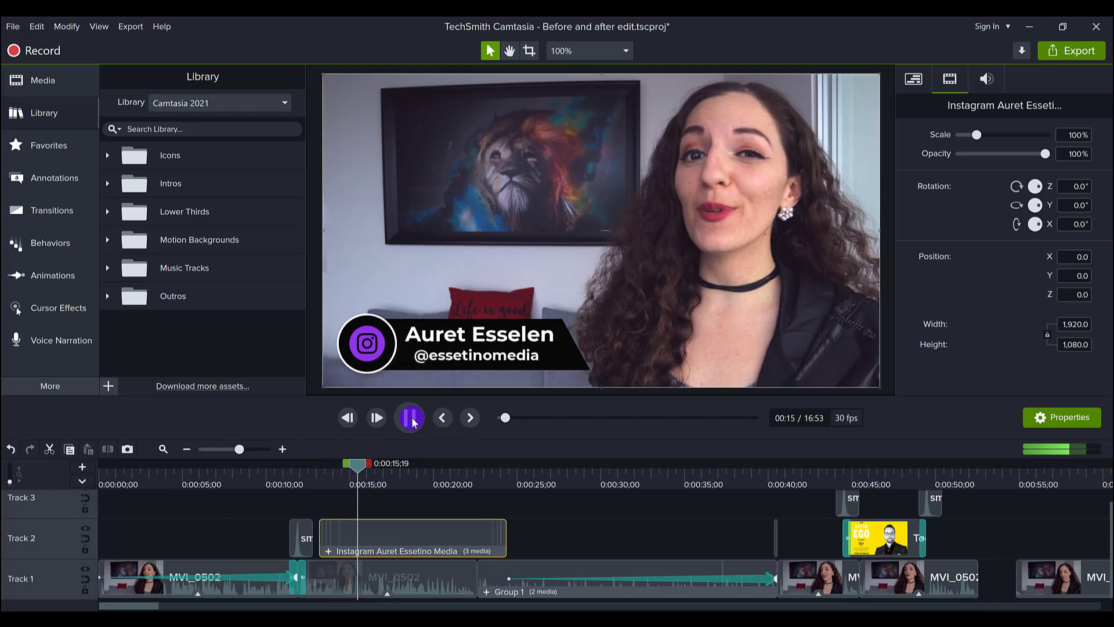
left_click(413, 421)
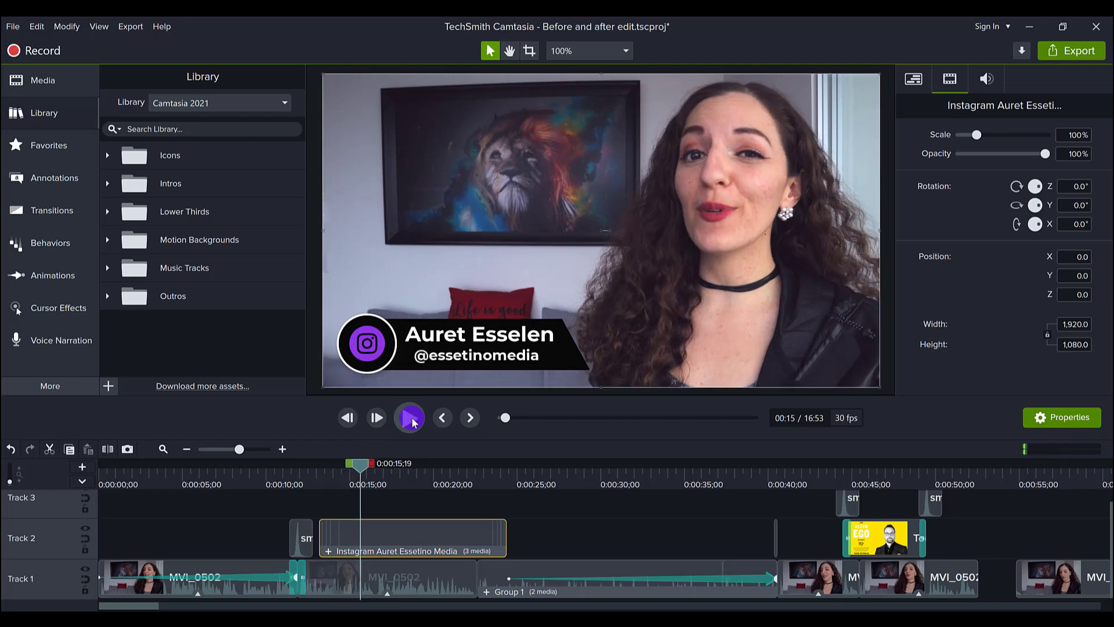
- Play the Instagram lower third's exit animation from 0:00:23;04 and pause at 0:00:25;00
left_click(484, 480)
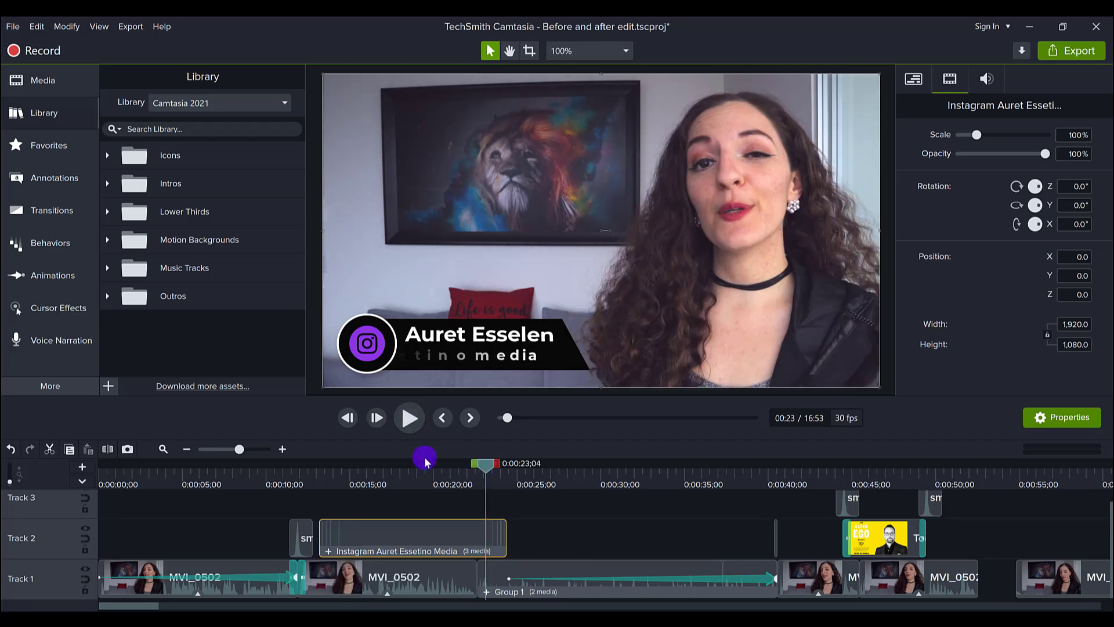
left_click(406, 420)
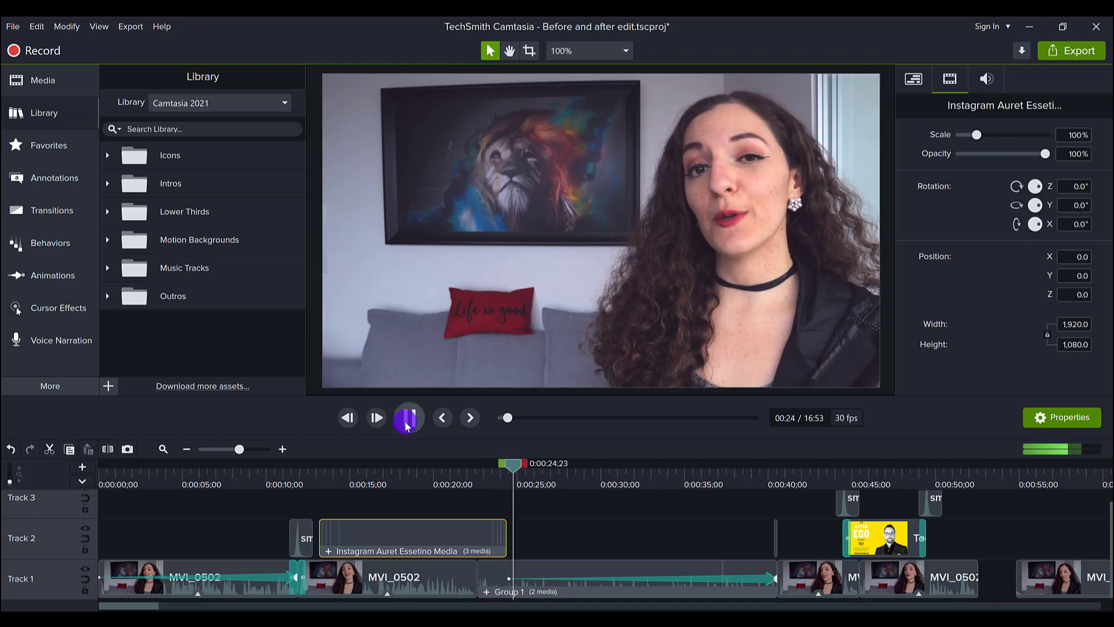
left_click(407, 421)
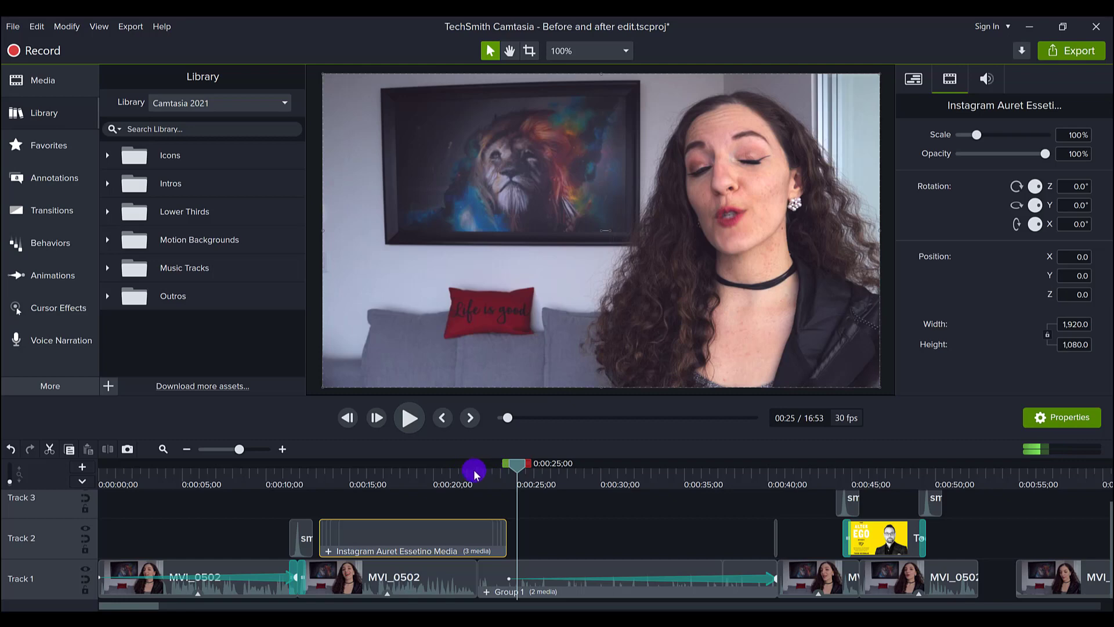
- Select Group 1 on Track 1, scrub through its slow zoom animation to review it, and clear the selection
left_click(290, 484)
left_click_drag(290, 484, 541, 510)
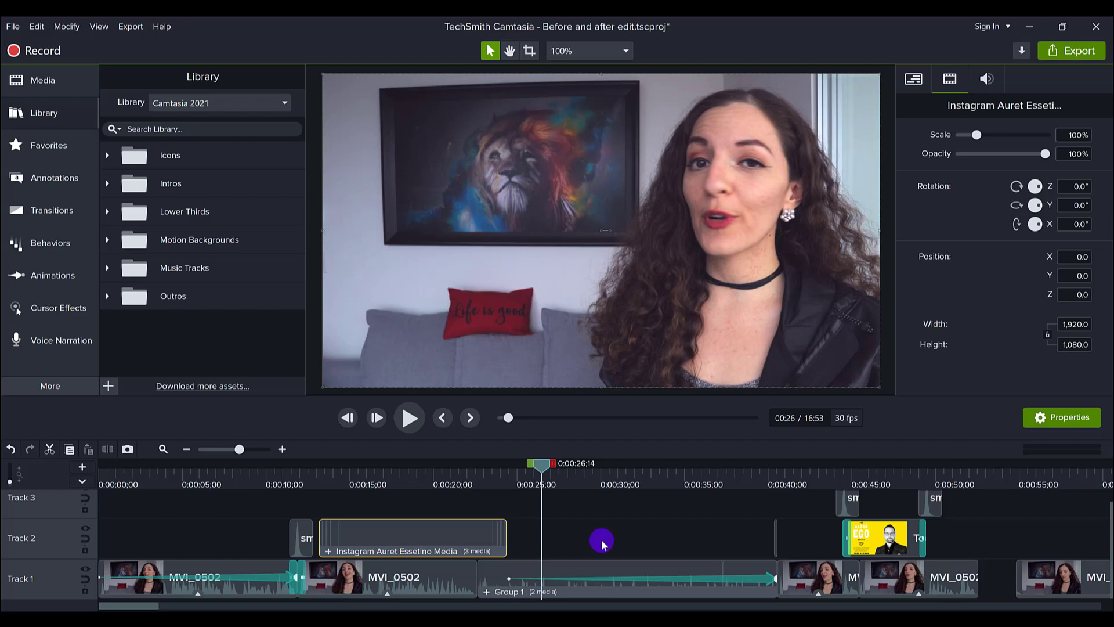
left_click(604, 580)
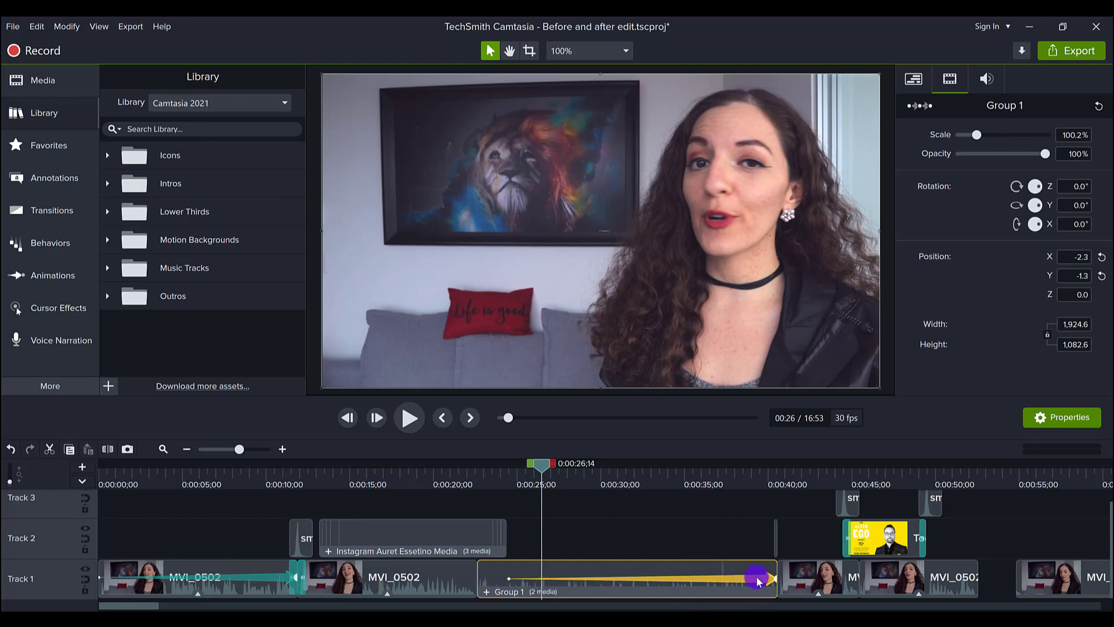
left_click_drag(506, 475, 635, 491)
left_click_drag(666, 494, 517, 499)
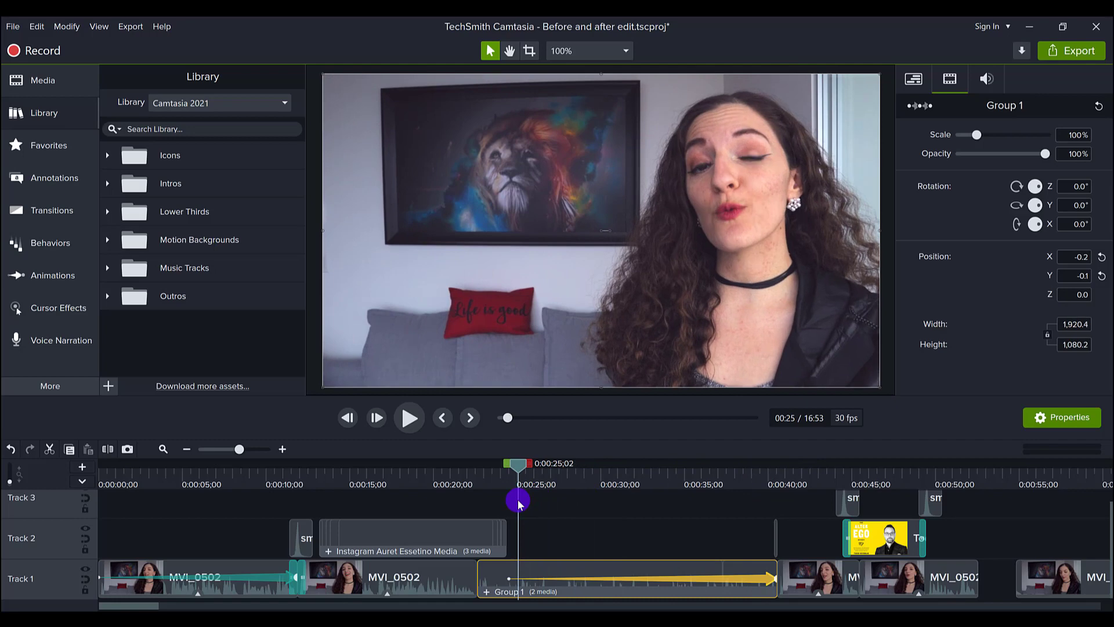
left_click(575, 536)
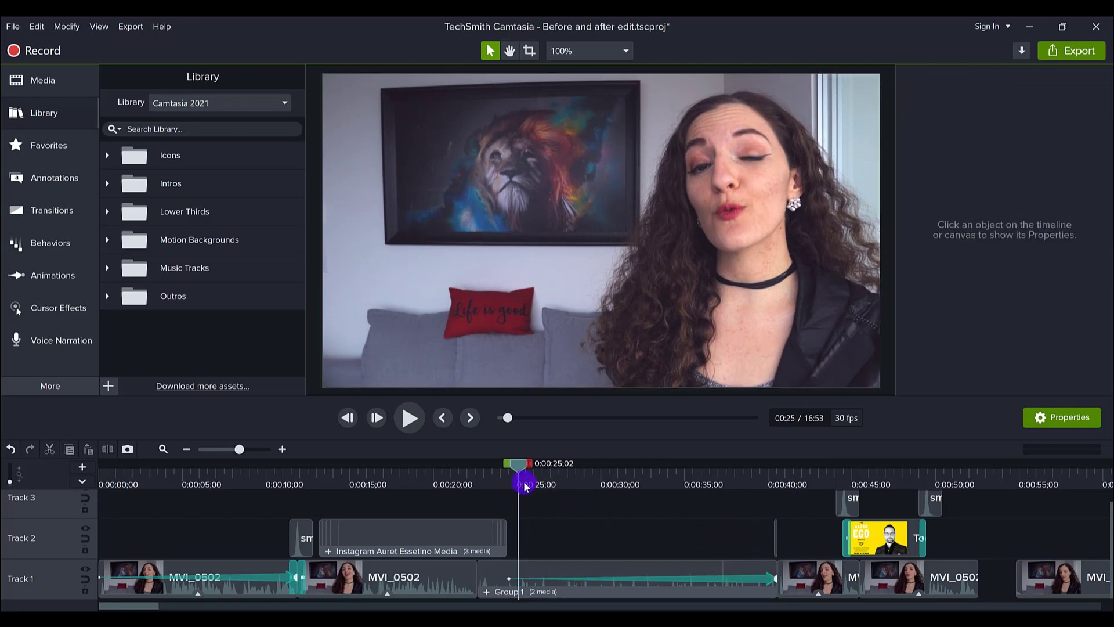
- Play Group 1's slow zoom from 0:00:24;24 through the cut to the following clip and pause at 0:00:41;02
left_click_drag(518, 464, 515, 500)
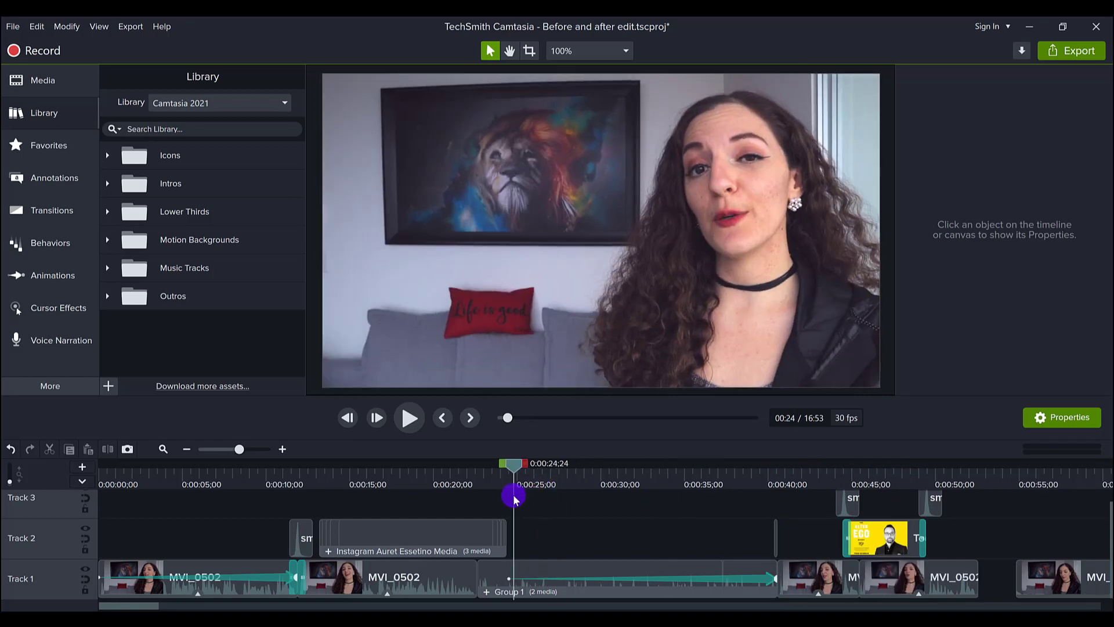
left_click(410, 418)
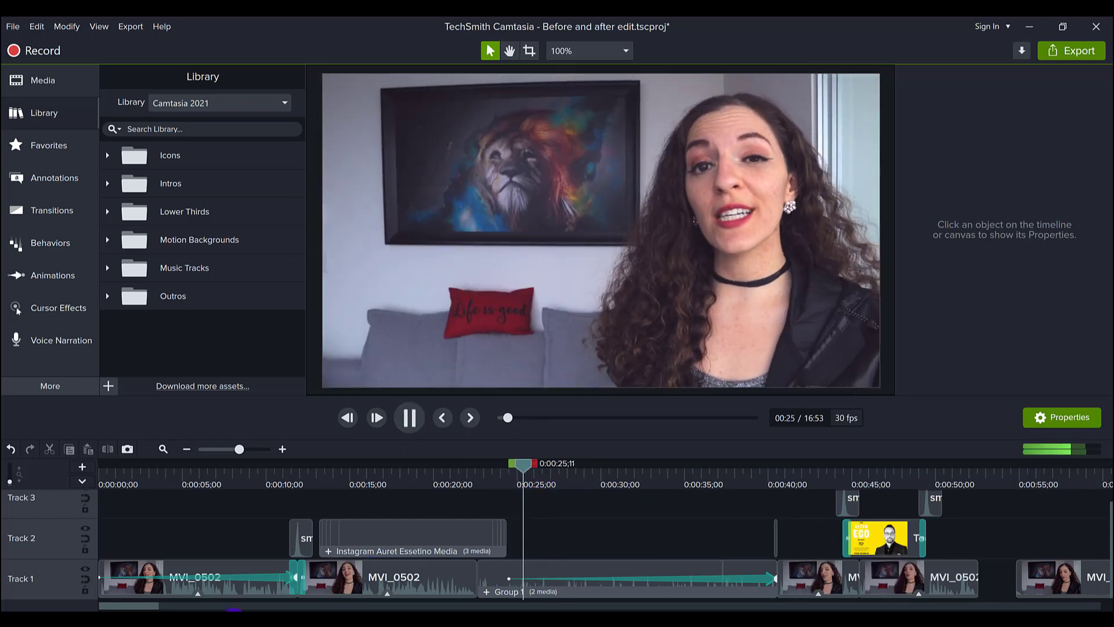
left_click_drag(137, 605, 147, 606)
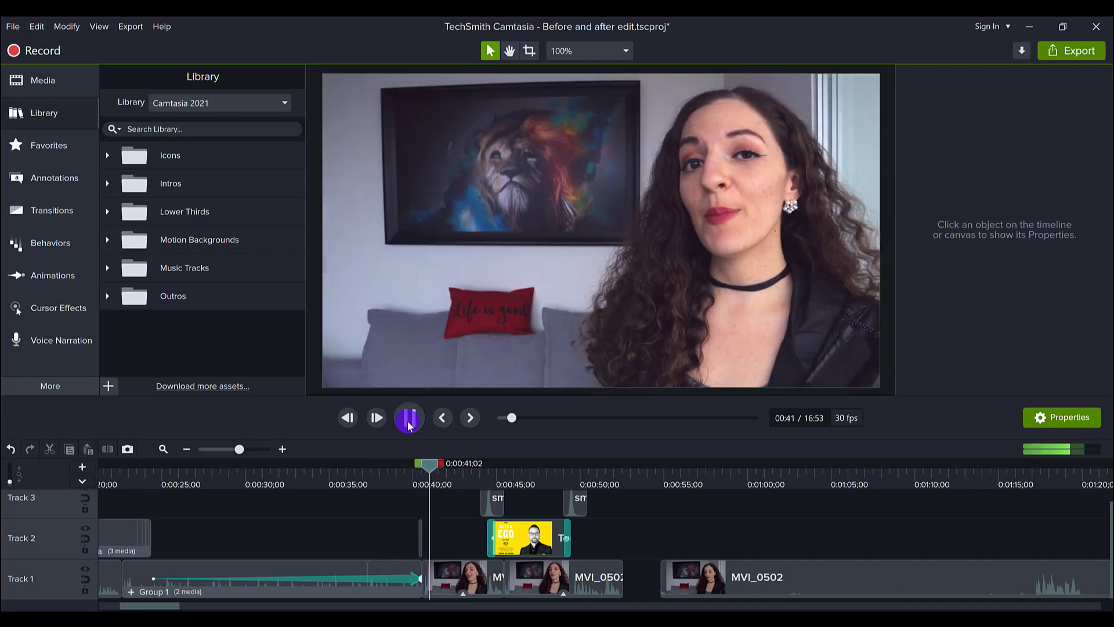
left_click(409, 421)
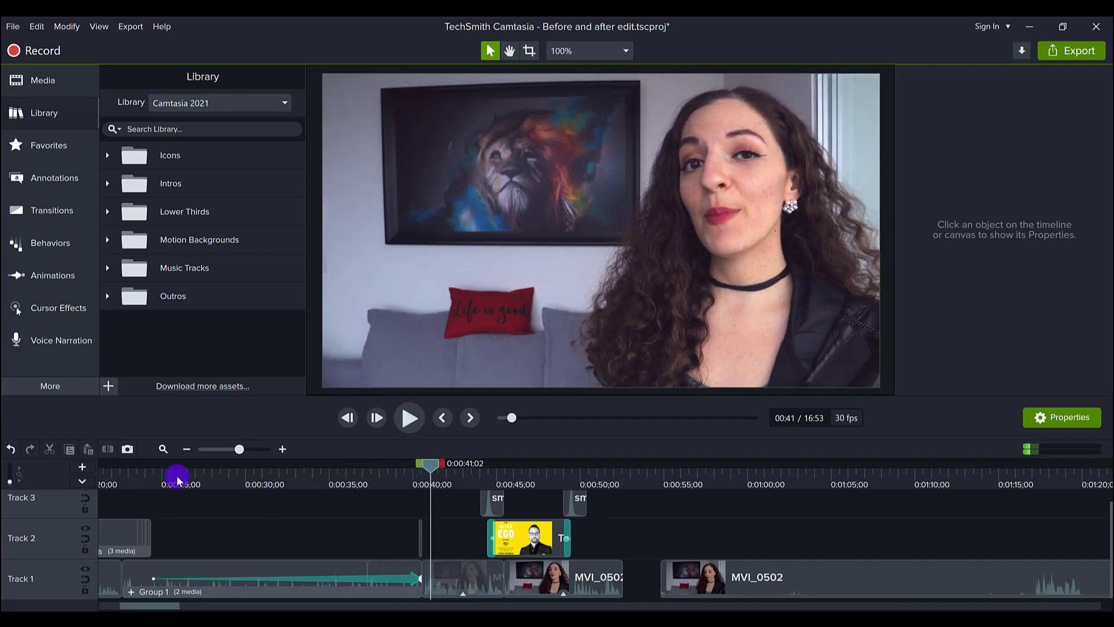
- Scrub across the end of Group 1's zoom to 0:00:41;21 and select the Fast Short Whoosh sound on Track 2 to inspect it
left_click_drag(177, 476, 397, 584)
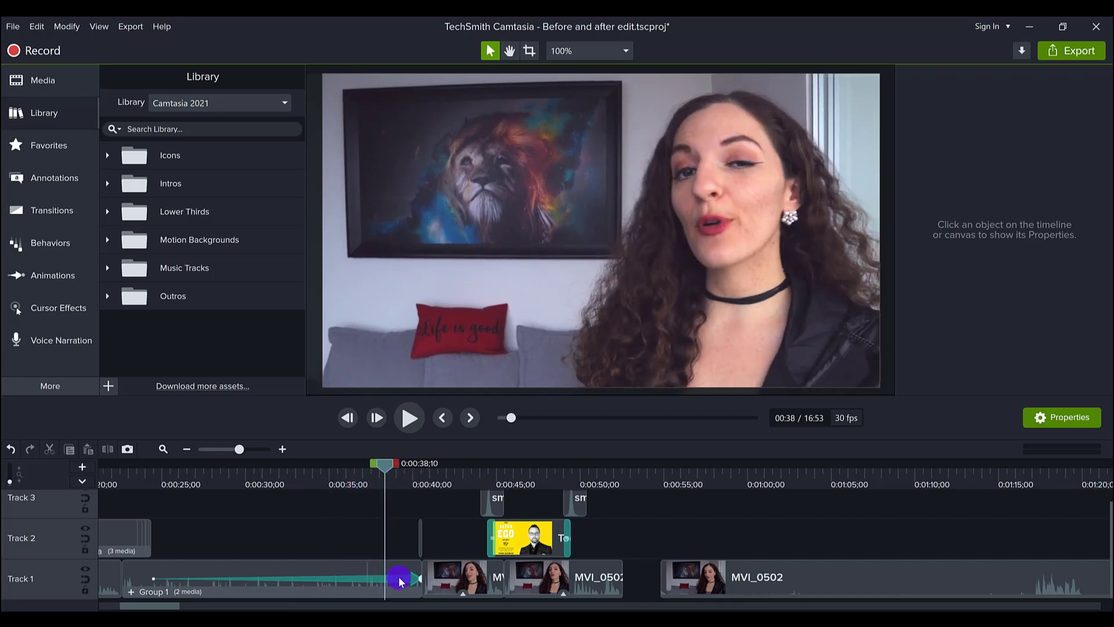
left_click_drag(165, 480, 440, 489)
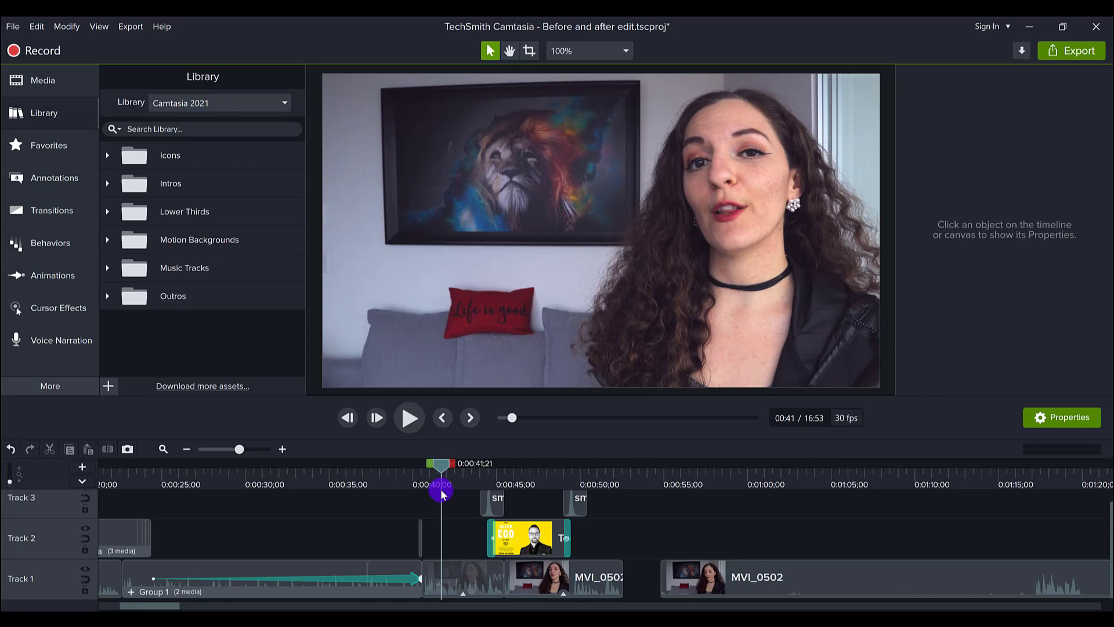
left_click_drag(429, 534, 386, 558)
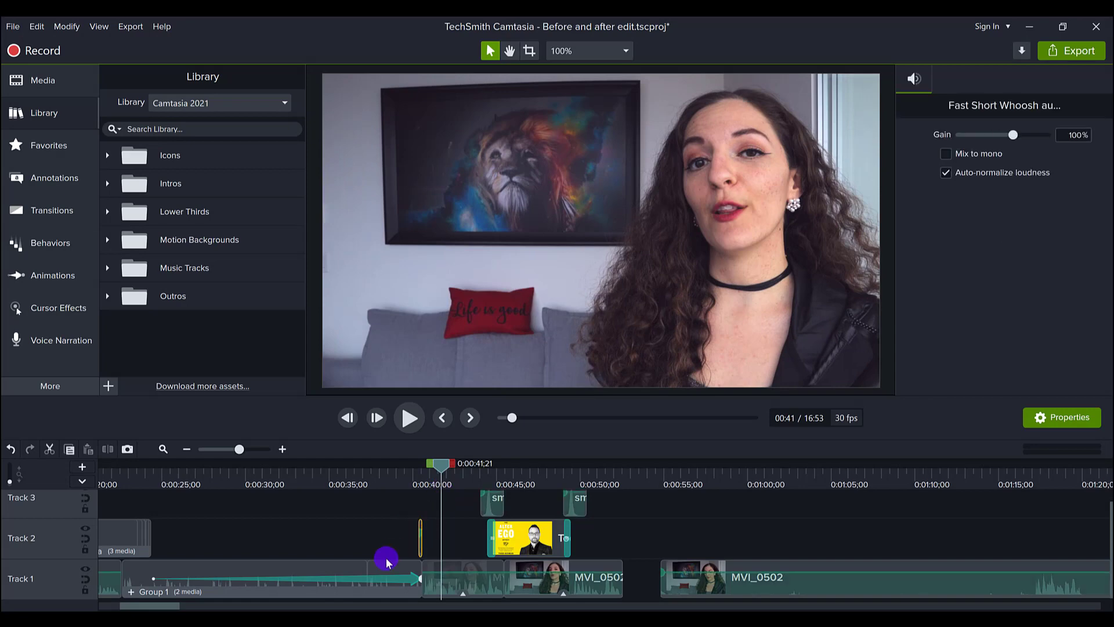
left_click_drag(419, 475, 433, 497)
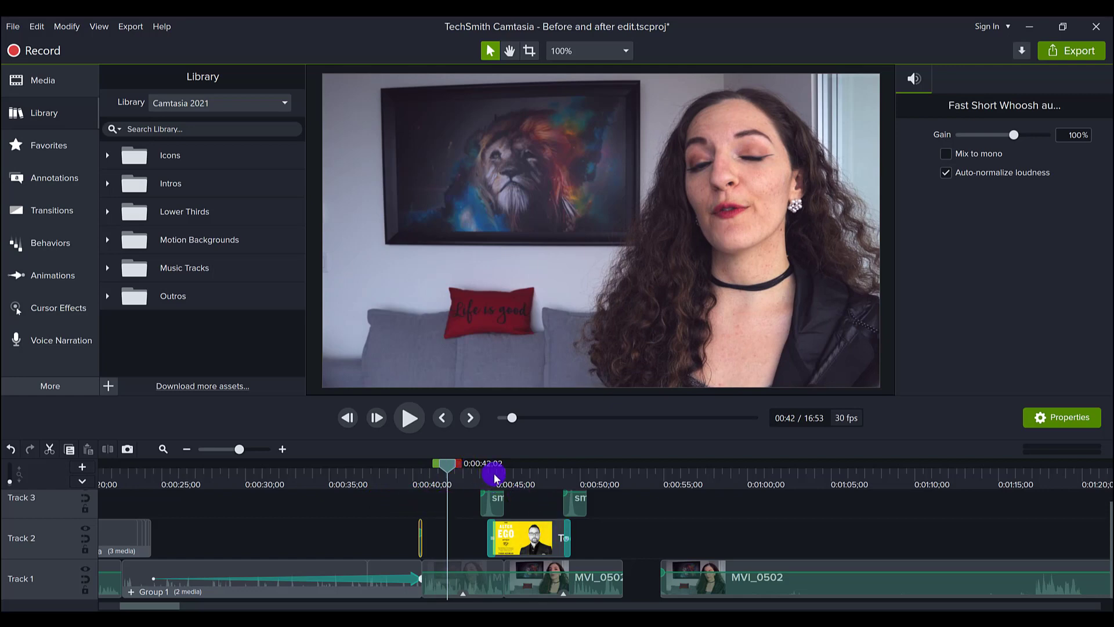
- Preview the Alter Ego Effect image, then play from 0:00:43;05 through its transitions and pause at about 0:00:53
left_click_drag(494, 477, 473, 481)
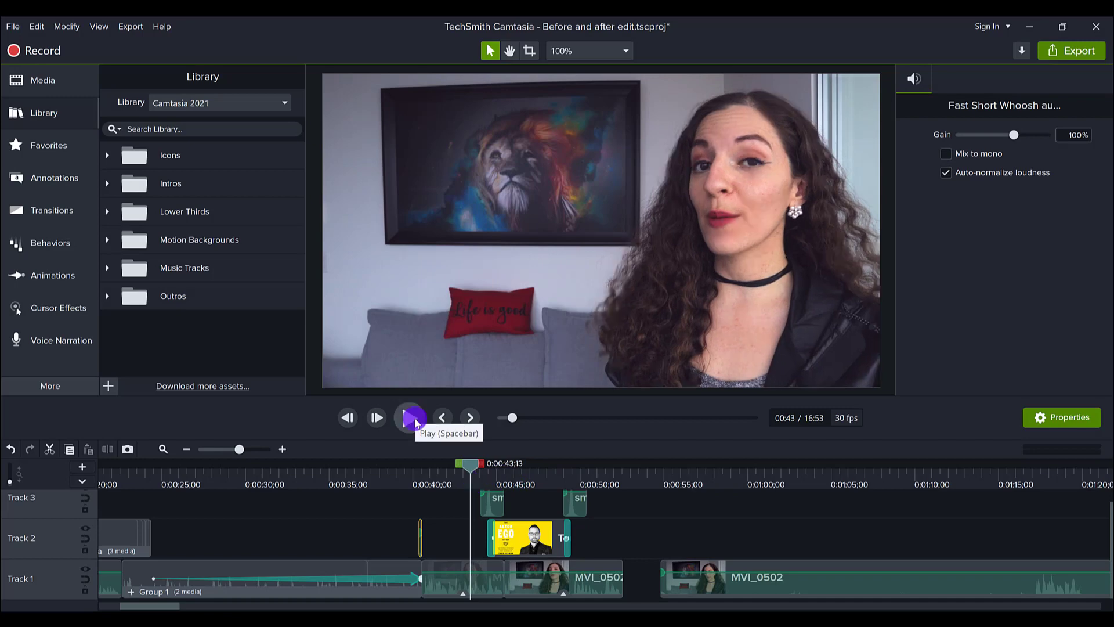
left_click(523, 471)
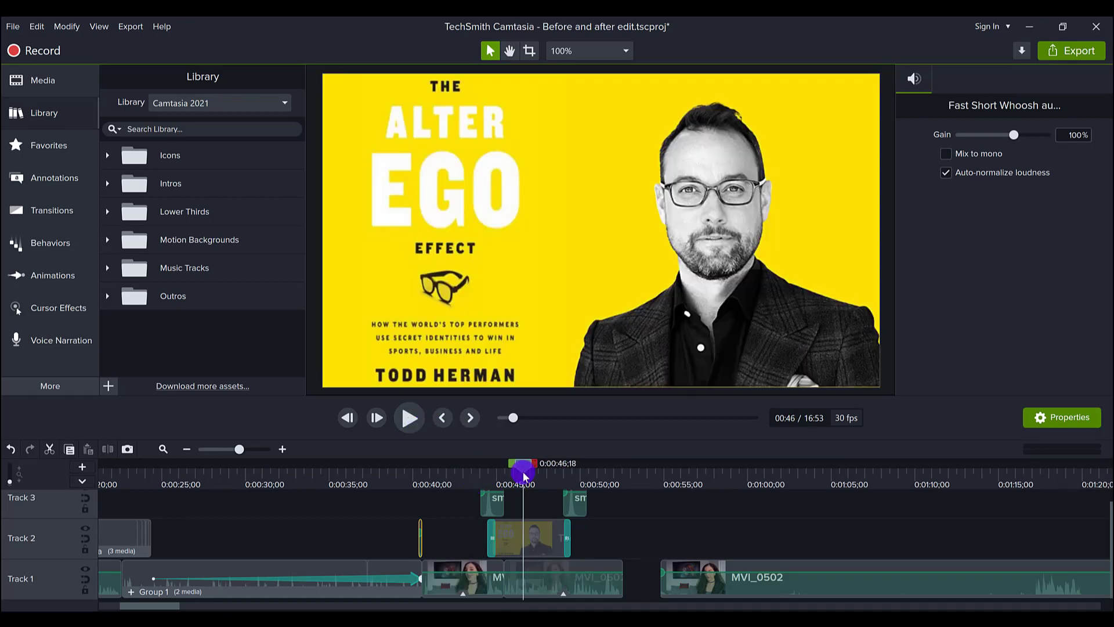
left_click_drag(524, 476, 466, 471)
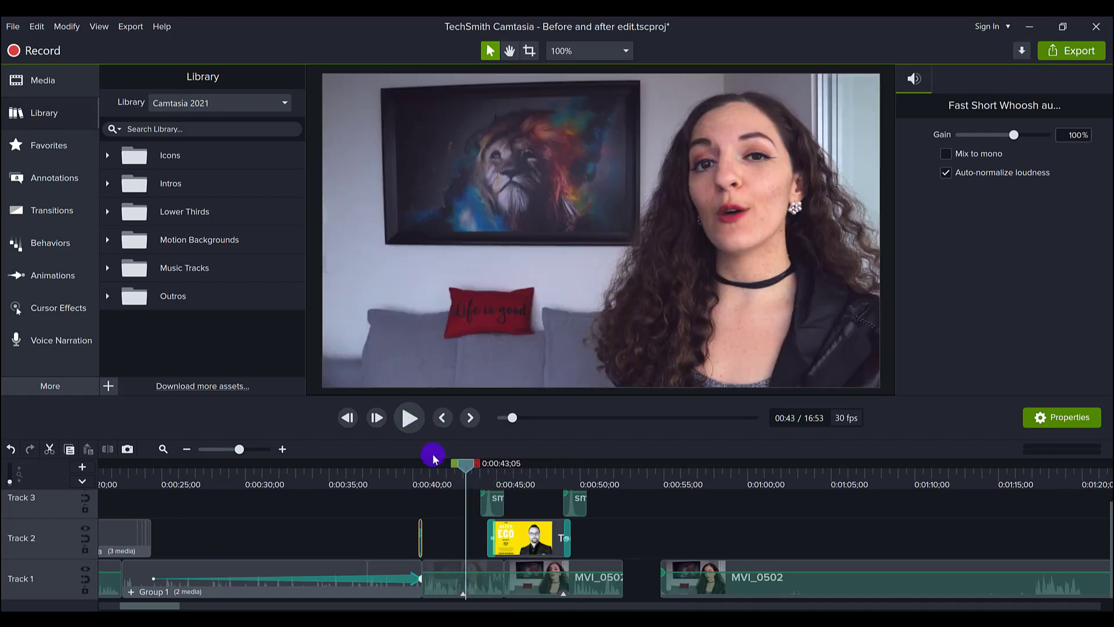
left_click(409, 418)
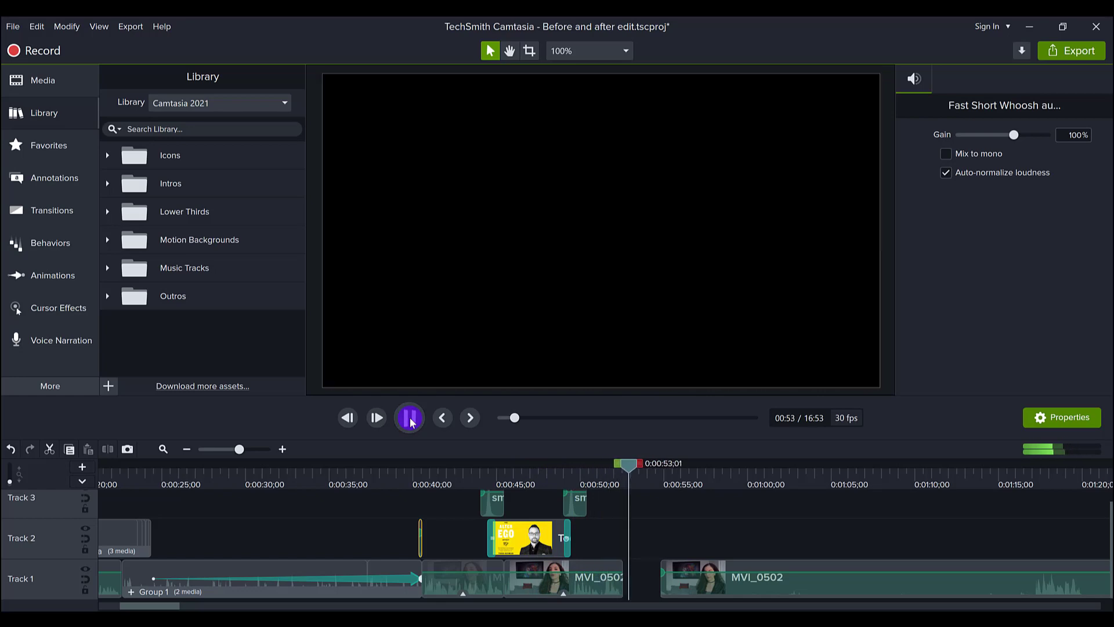
left_click(410, 417)
- Return to the Alter Ego Effect image and inspect its first short deep whoosh sound on Track 3, scrubbing to 0:00:47;24
left_click(524, 471)
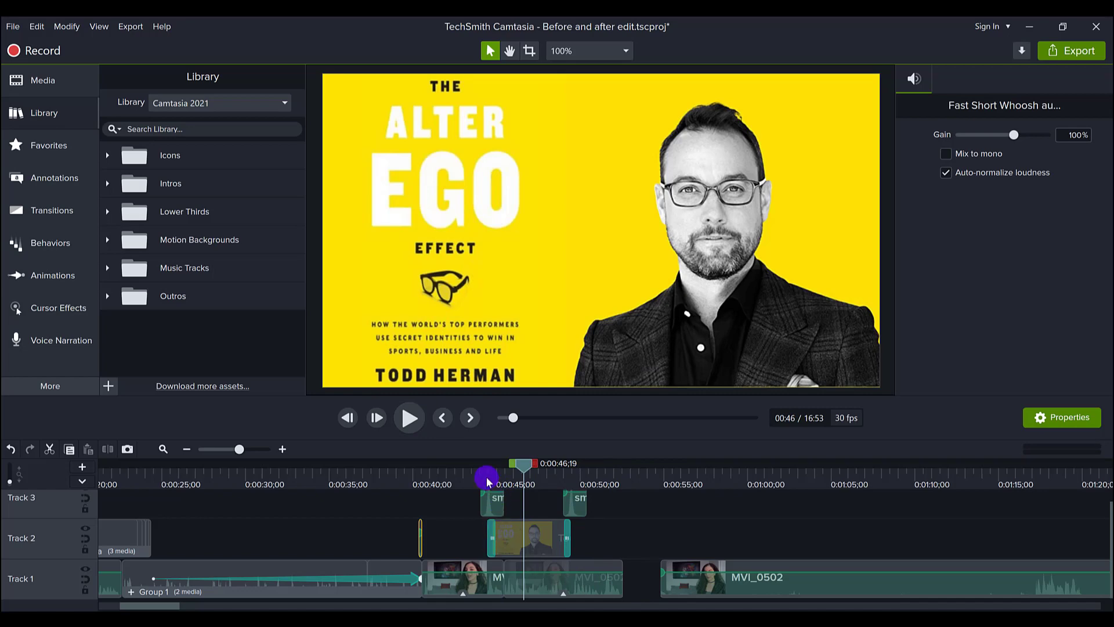
left_click_drag(486, 476, 525, 475)
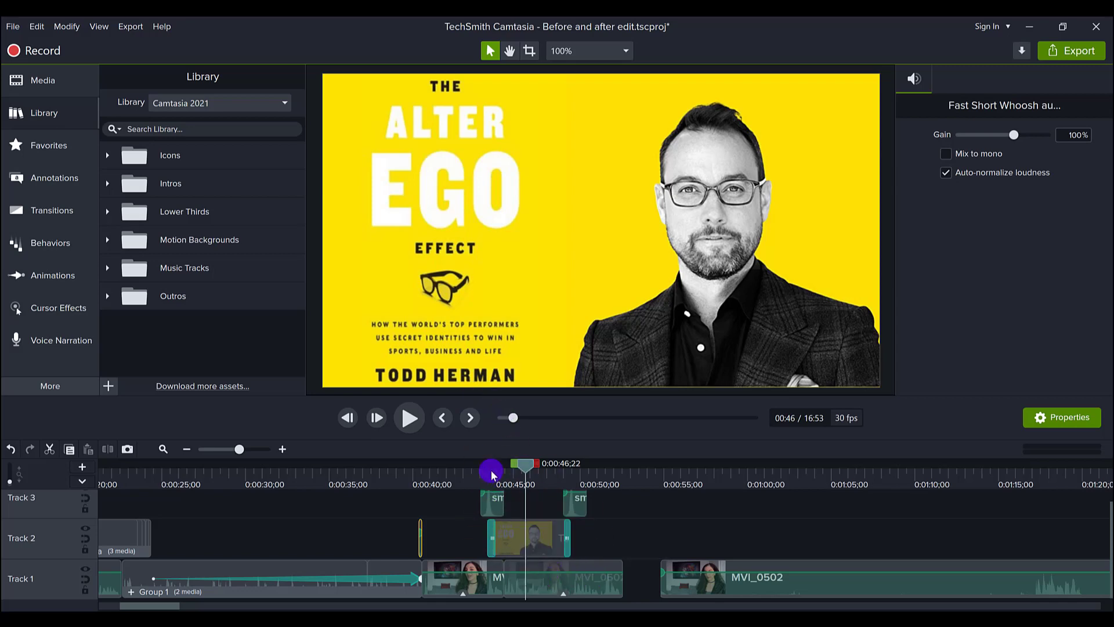
left_click(465, 503)
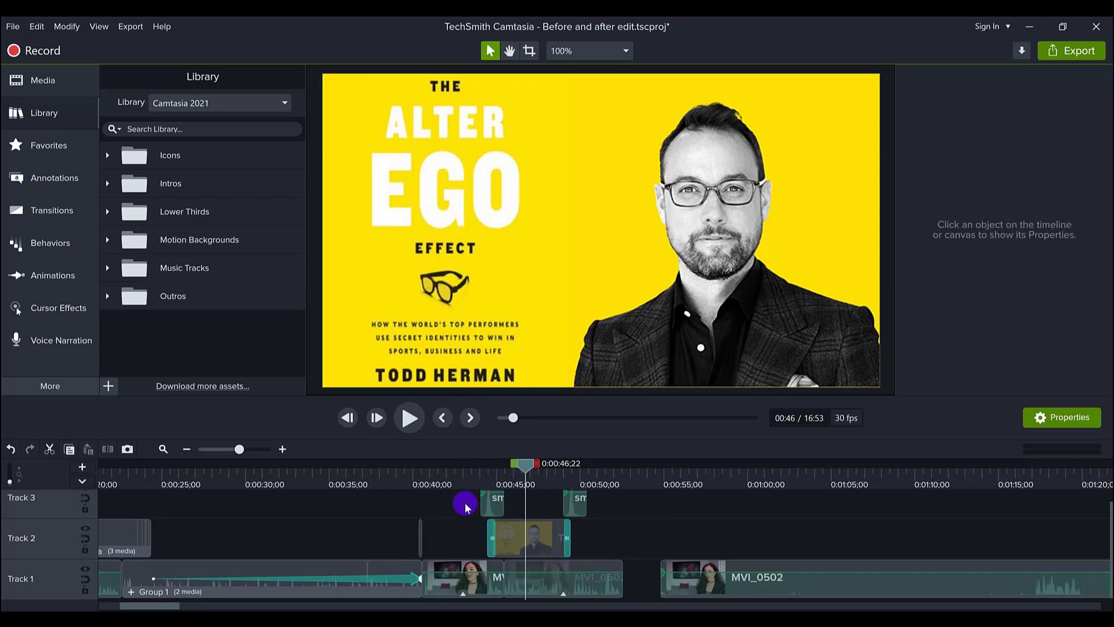
left_click(512, 509)
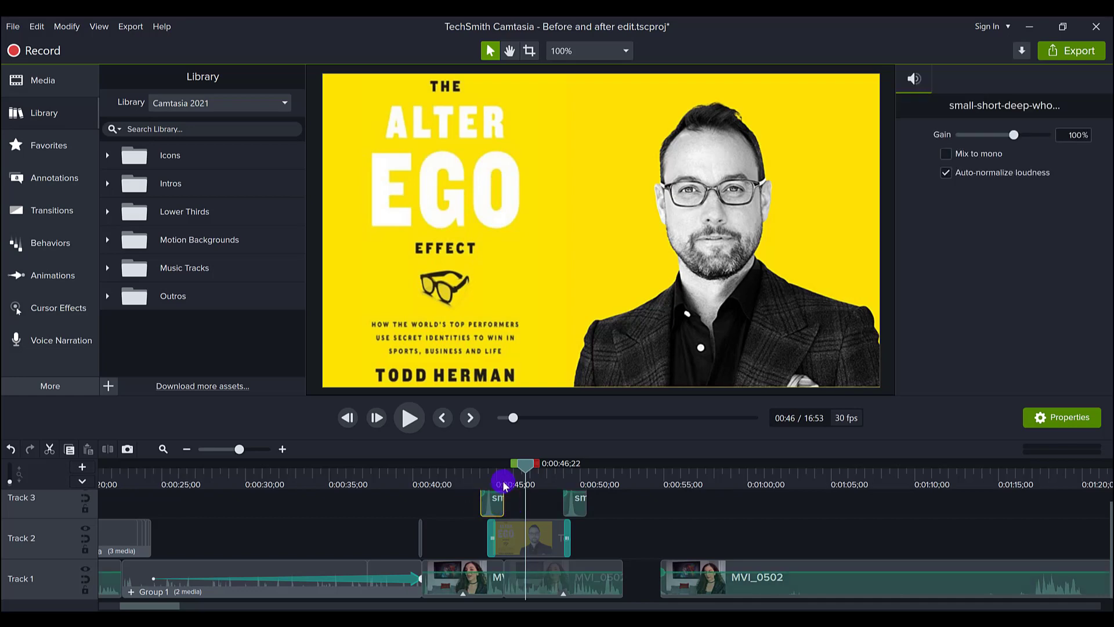
left_click_drag(484, 476, 520, 474)
left_click(494, 510)
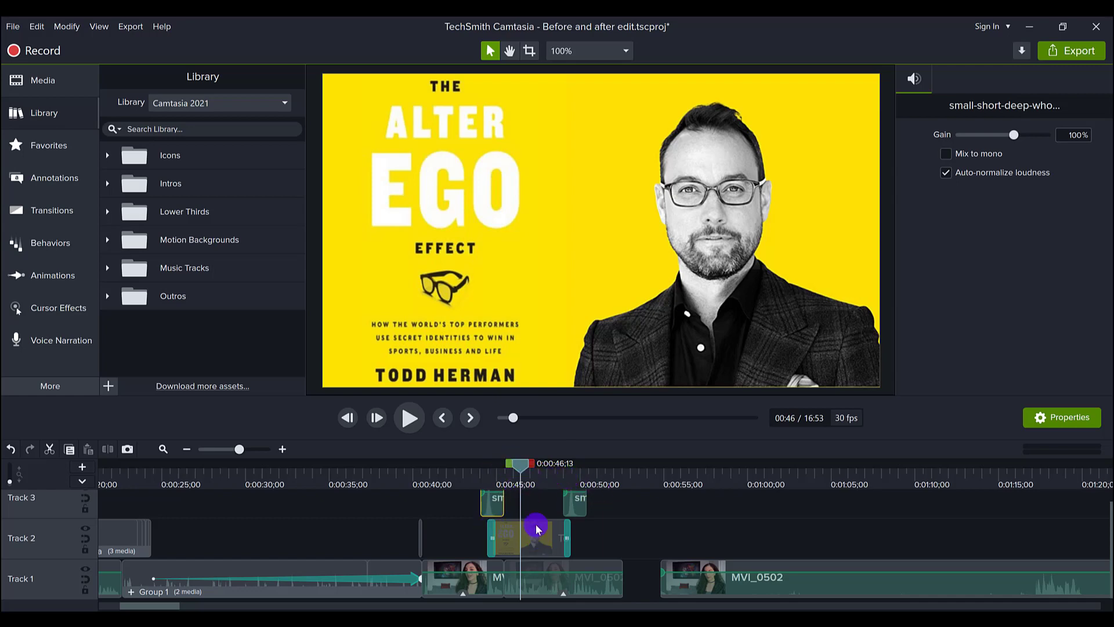
left_click_drag(520, 468, 543, 469)
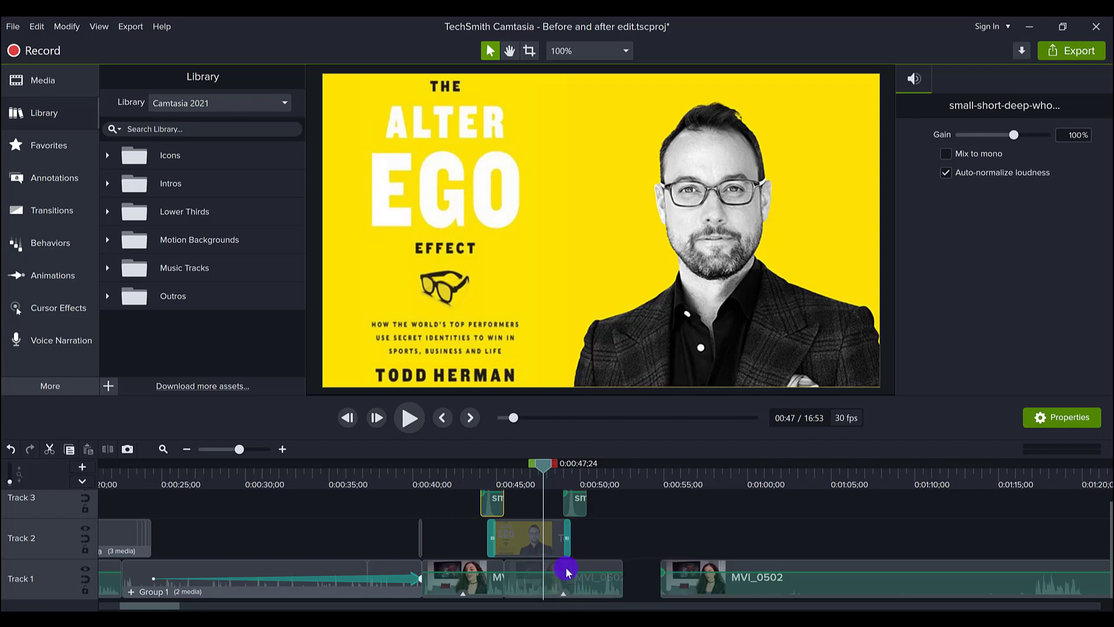
left_click(609, 595)
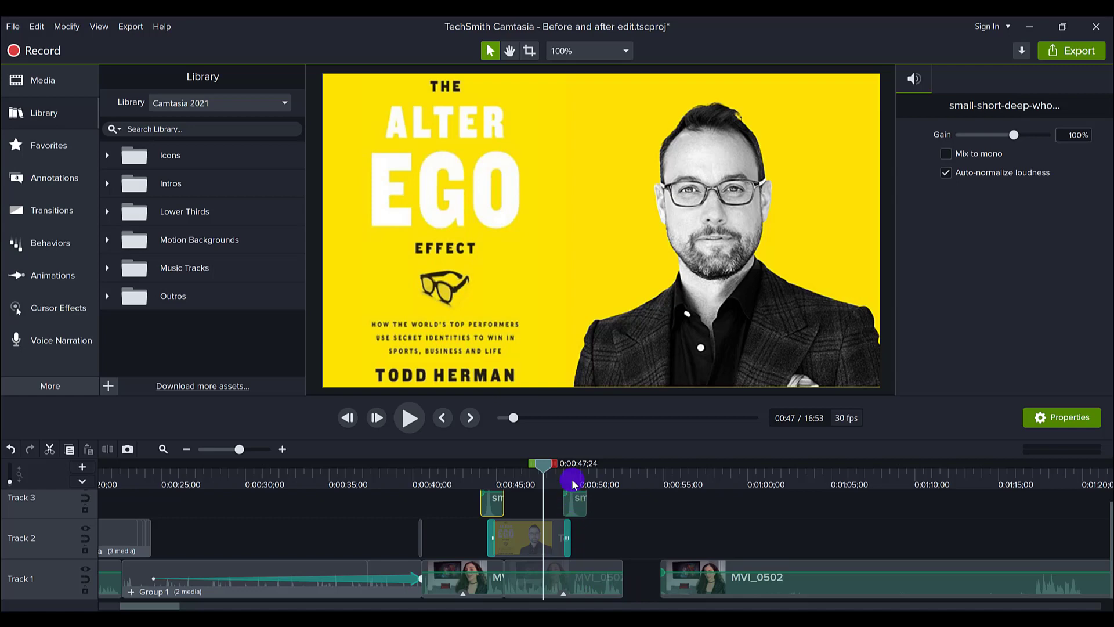
- Play from 0:00:47;24 through the end of the Alter Ego Effect image, pause at 0:00:52;16, and return to 0:00:47;01
left_click(408, 419)
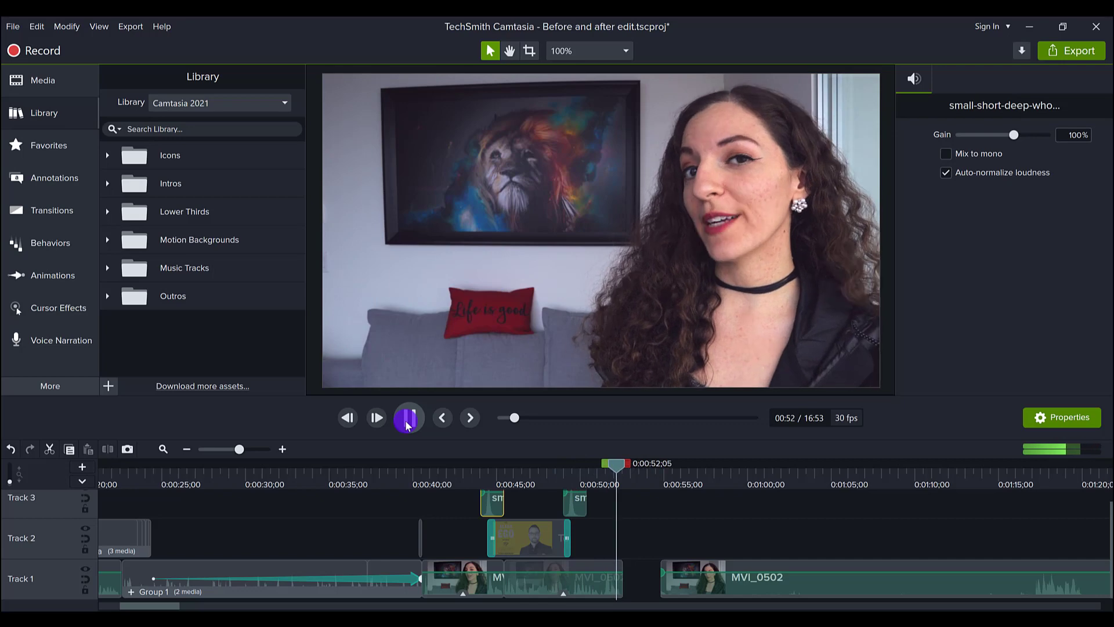
left_click(408, 427)
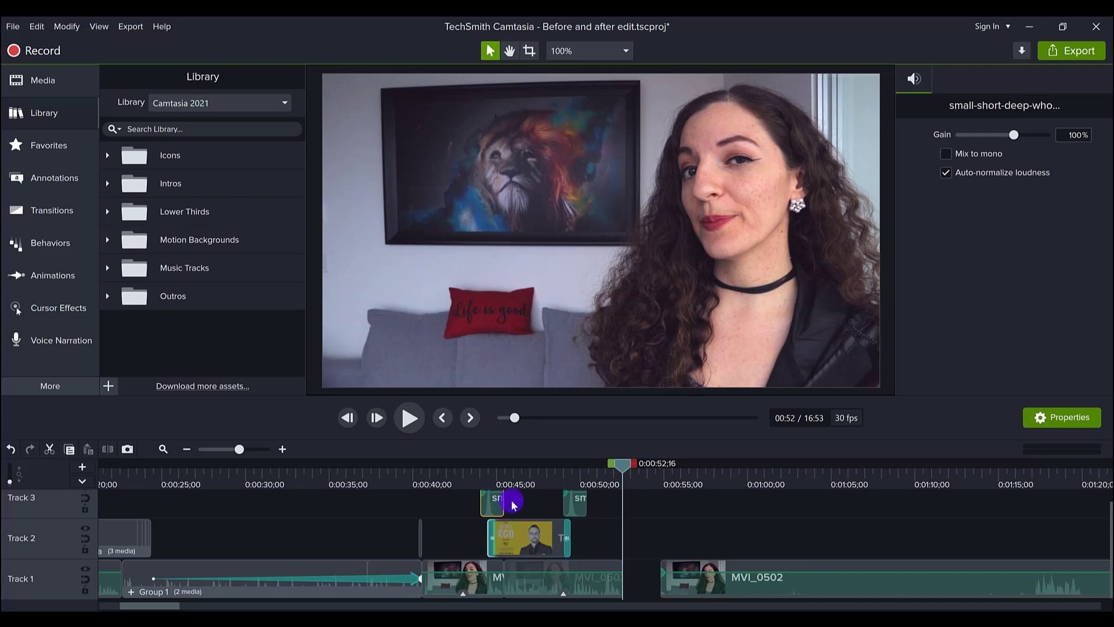
left_click(529, 471)
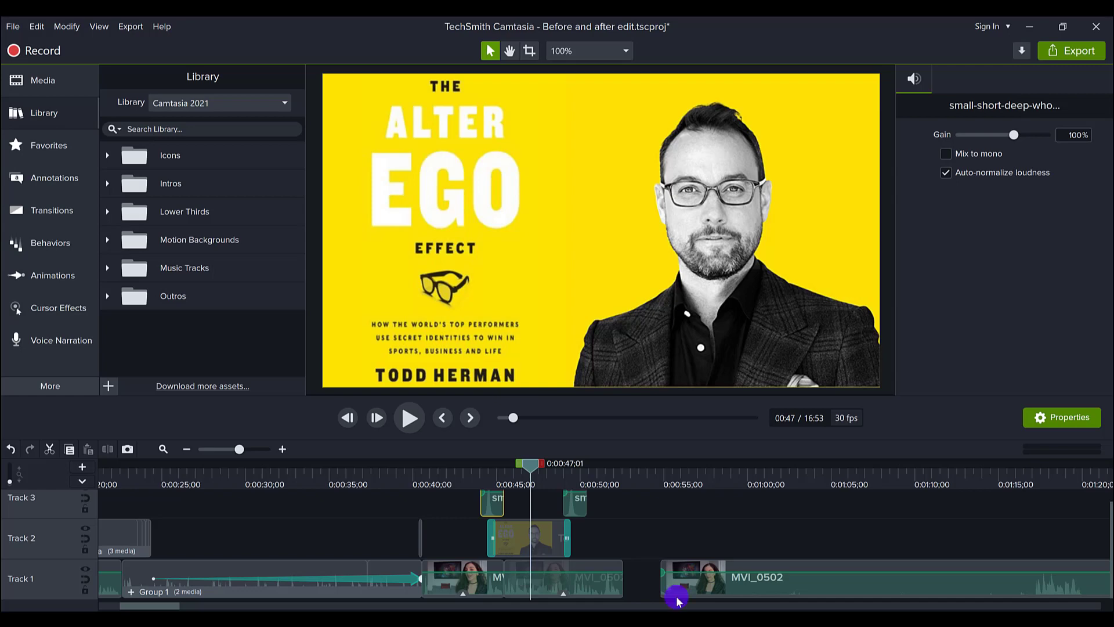
- Scrub back to 0:00:31;01 within Group 1 and return the playhead to the start of the timeline
left_click_drag(538, 479, 264, 496)
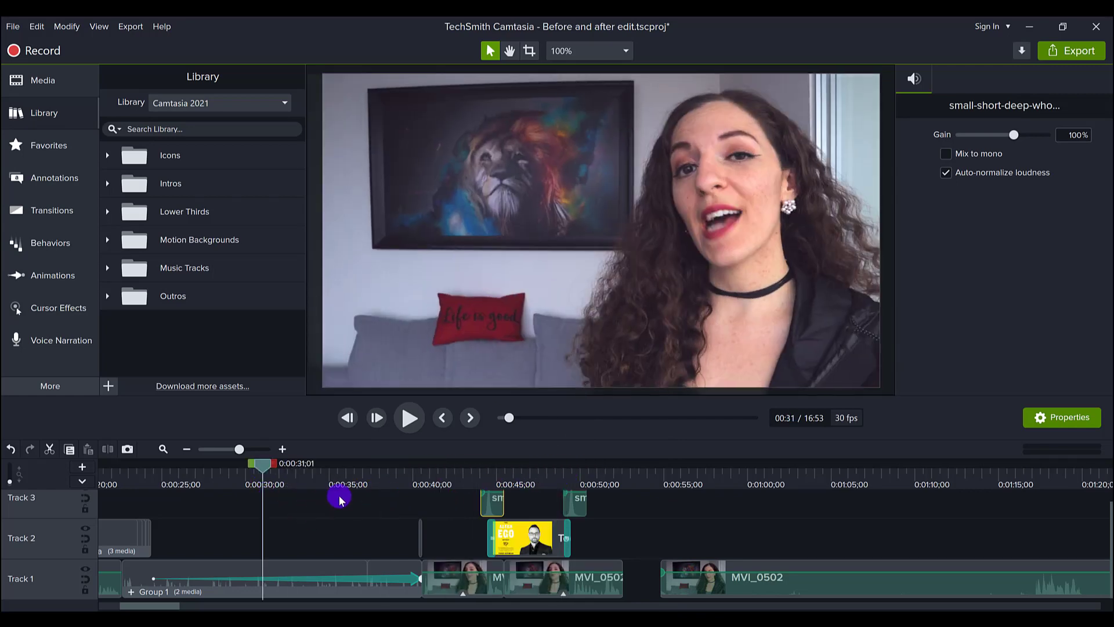
left_click_drag(133, 606, 83, 603)
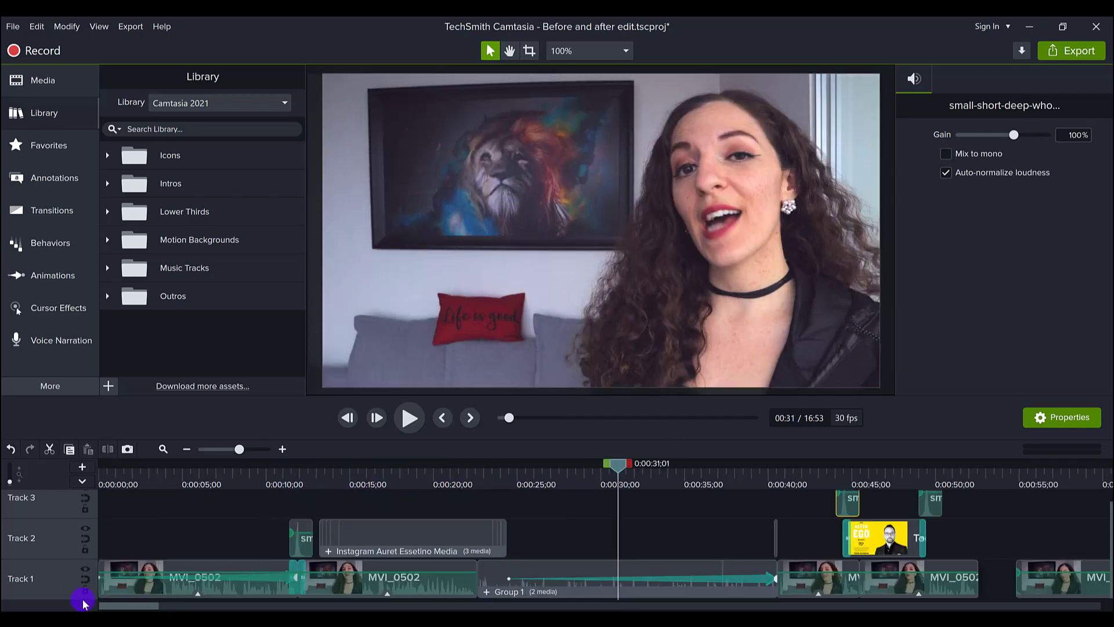
left_click(100, 471)
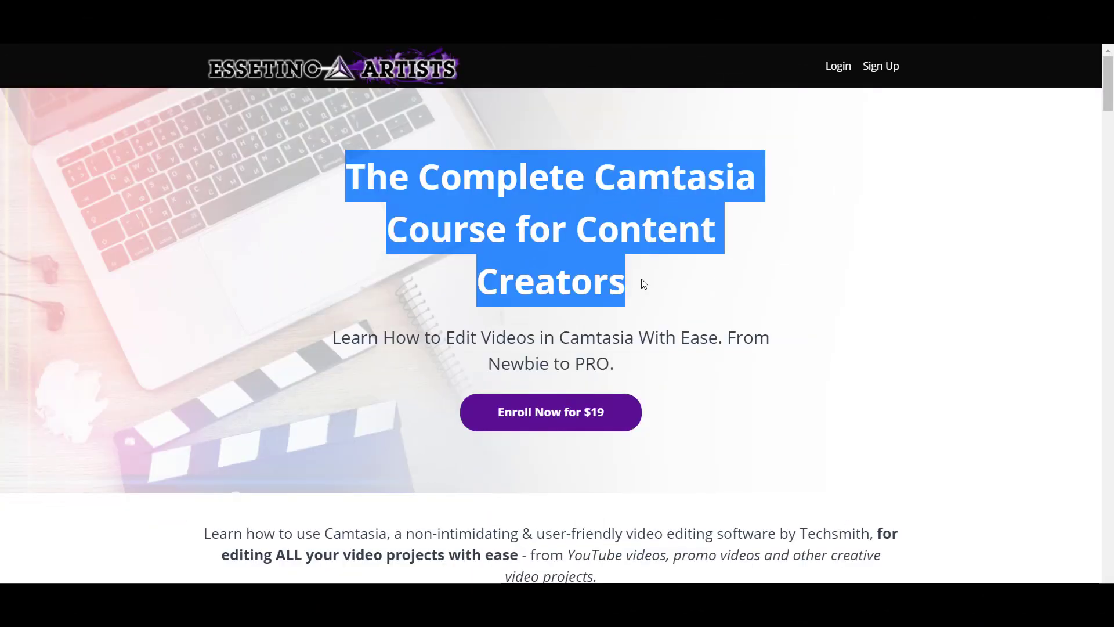
- In the web browser, look through The Complete Camtasia Course for Content Creators page, from its introduction down through the course curriculum
left_click(698, 329)
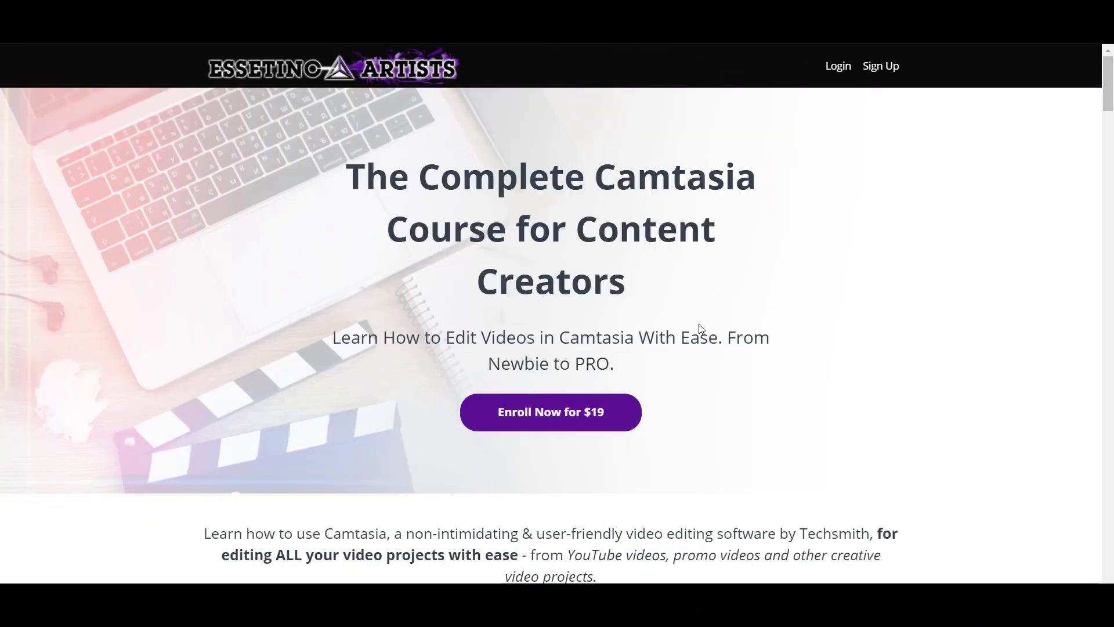
scroll(682, 392, "down", 7)
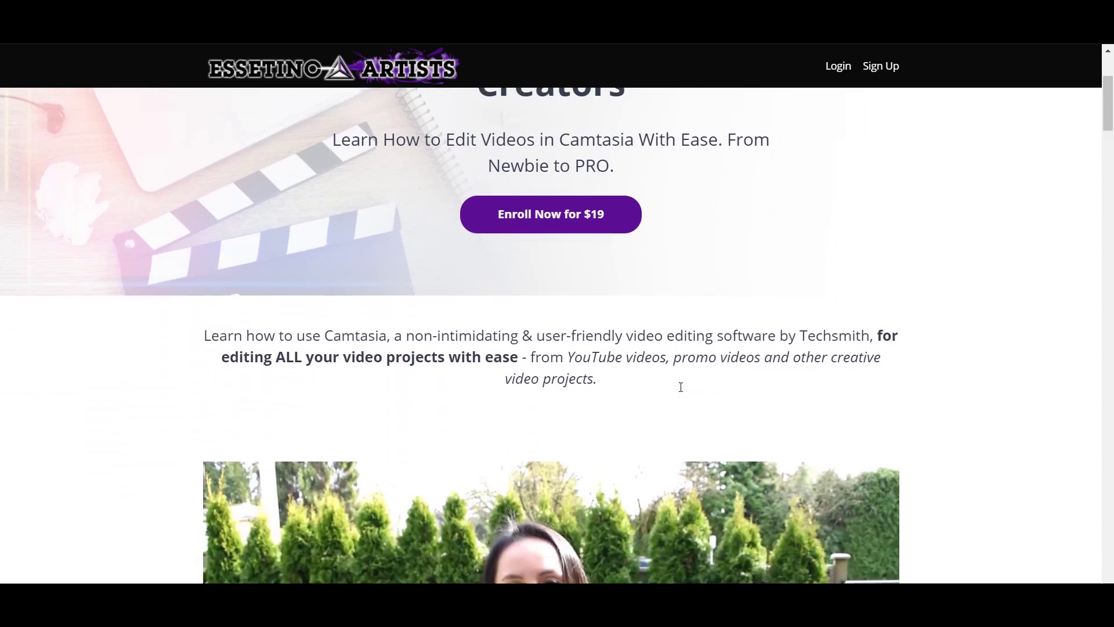
scroll(680, 386, "down", 6)
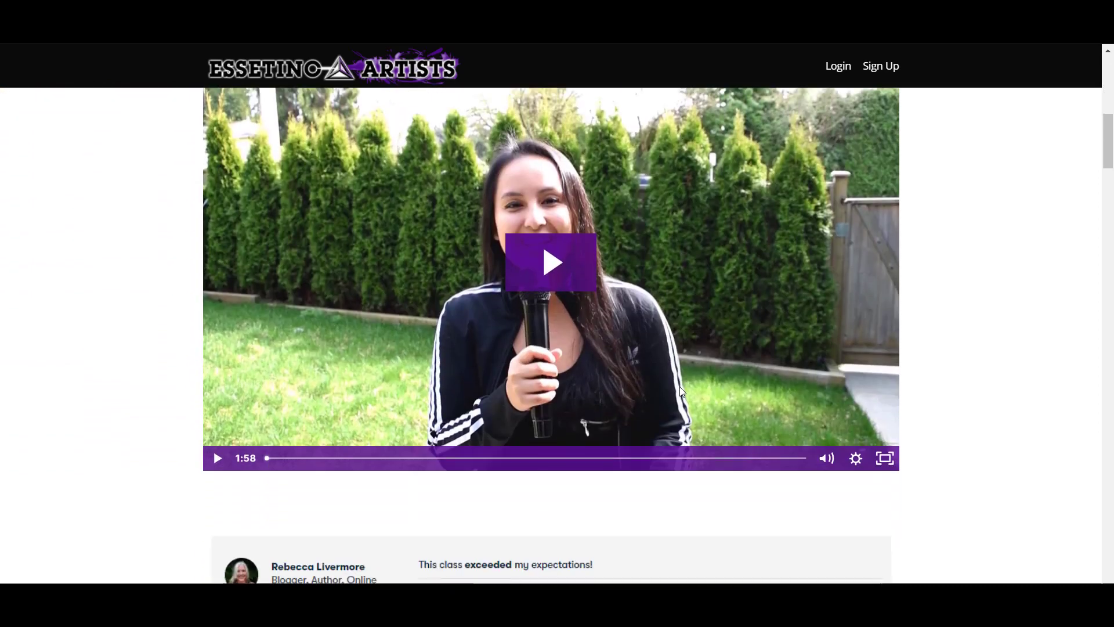
scroll(682, 388, "down", 5)
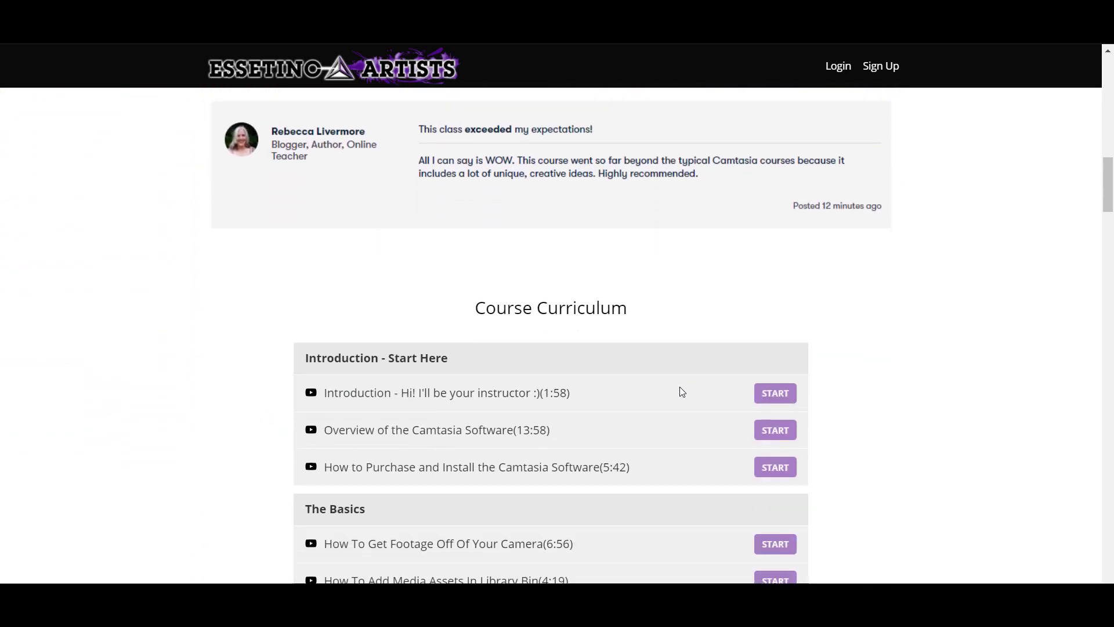
scroll(682, 394, "down", 7)
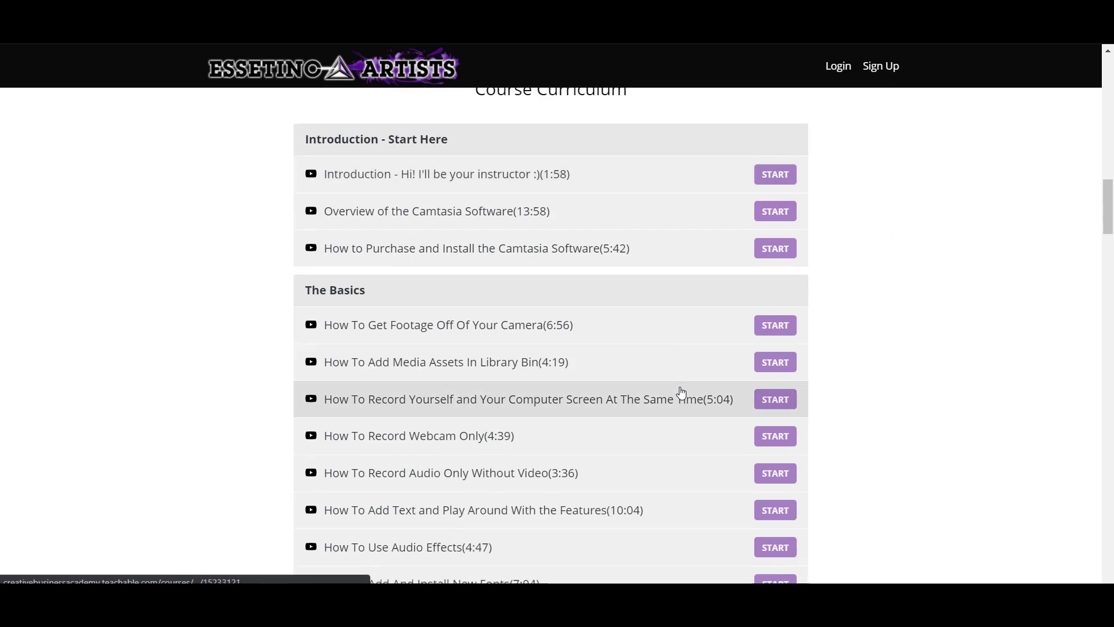
scroll(681, 394, "down", 8)
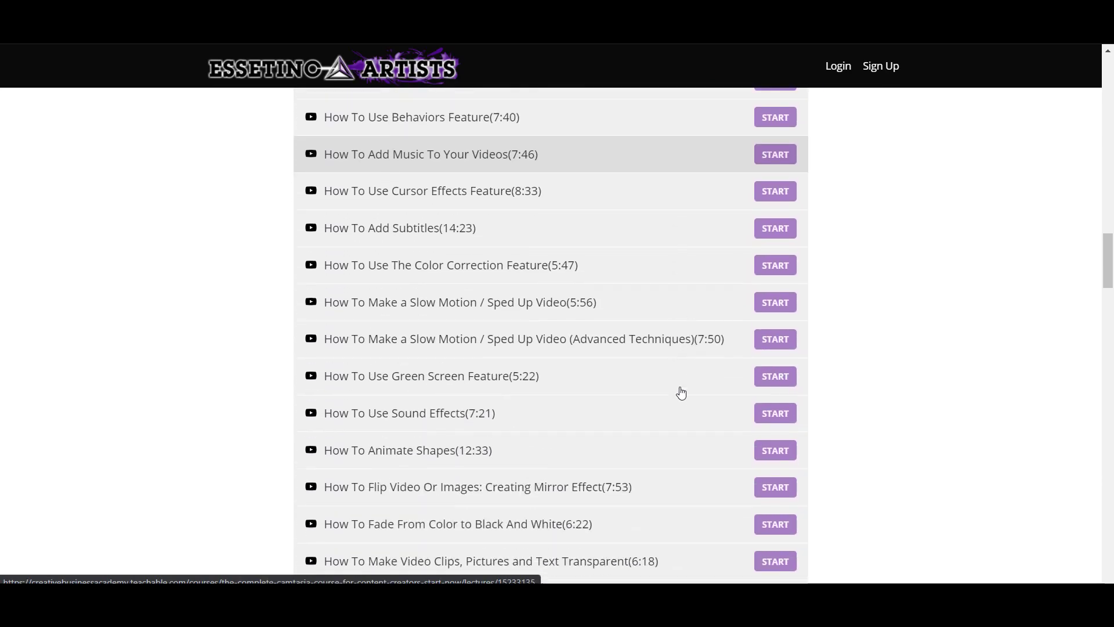
scroll(680, 391, "down", 5)
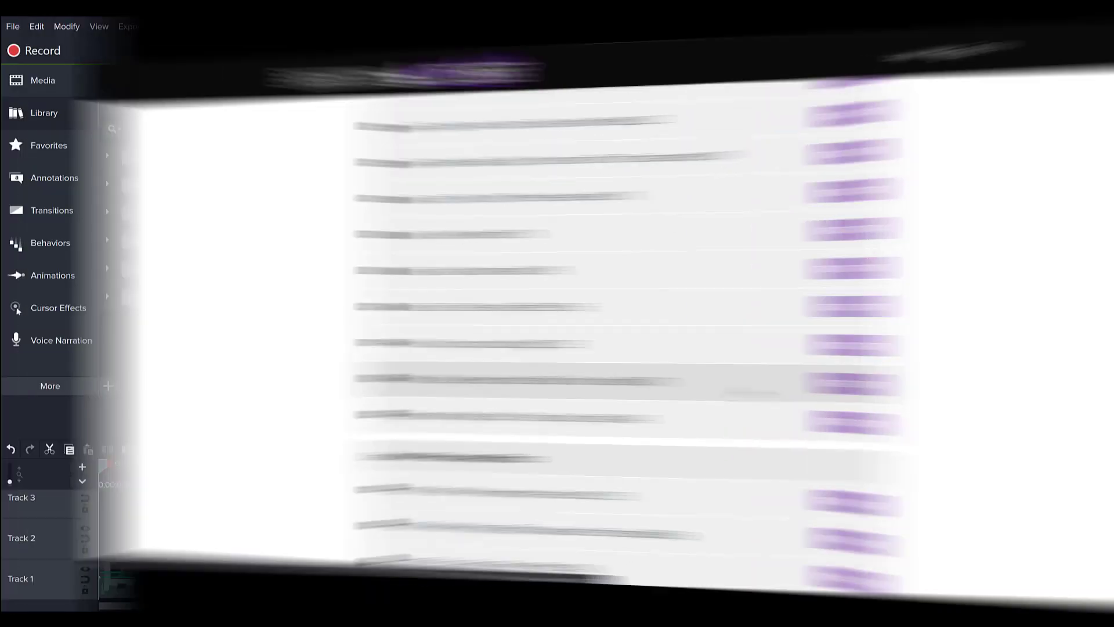